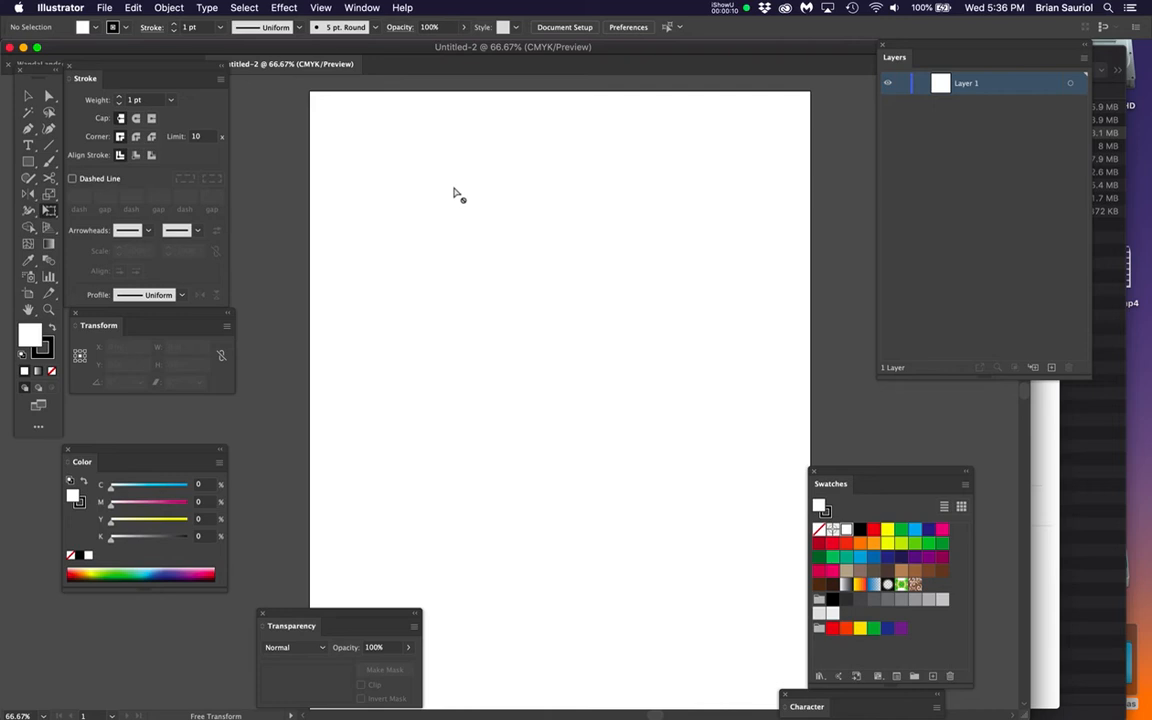
Draw a circle about 3.98 in in diameter on the upper half of the artboard with the Ellipse tool
key("l")
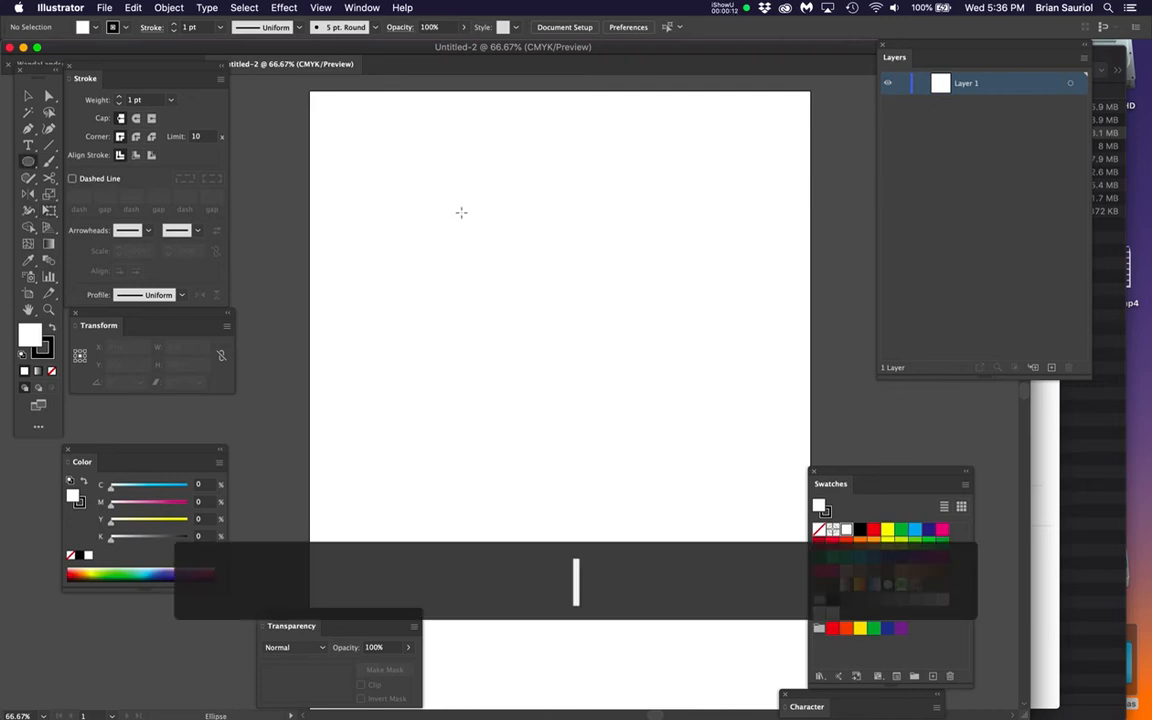
mouse_move(48, 74)
left_mouse_down()
mouse_move(280, 93)
mouse_move(263, 97)
left_mouse_up()
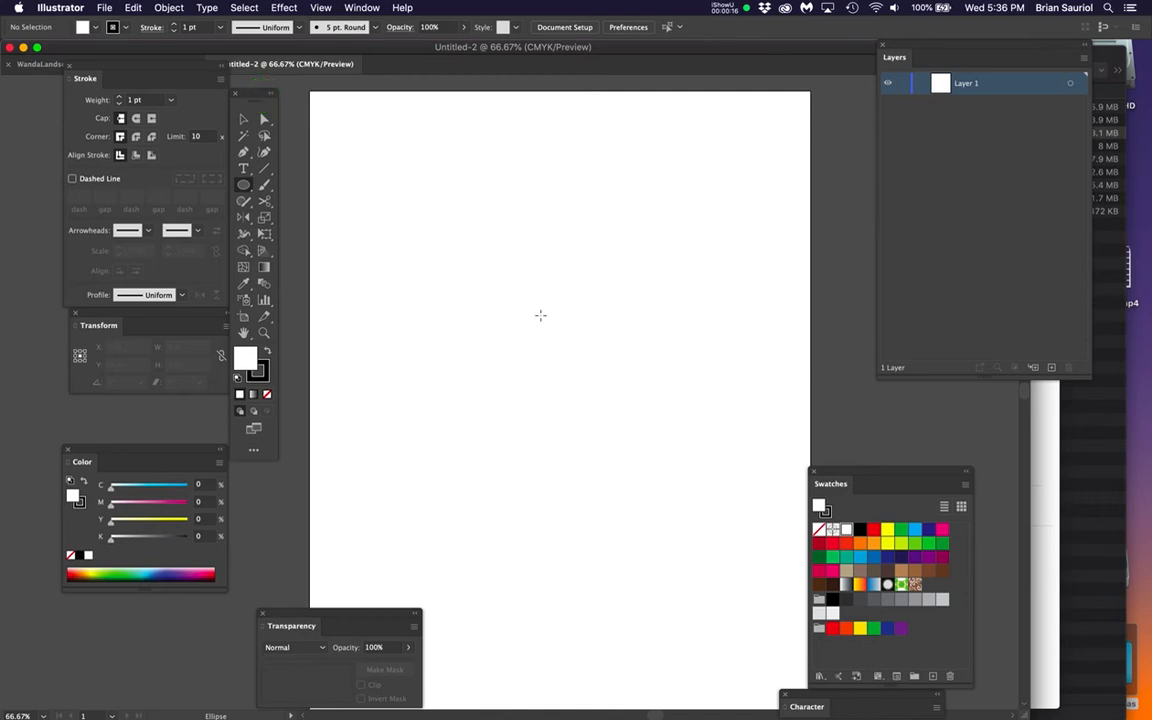
left_click_drag(538, 317, 617, 433)
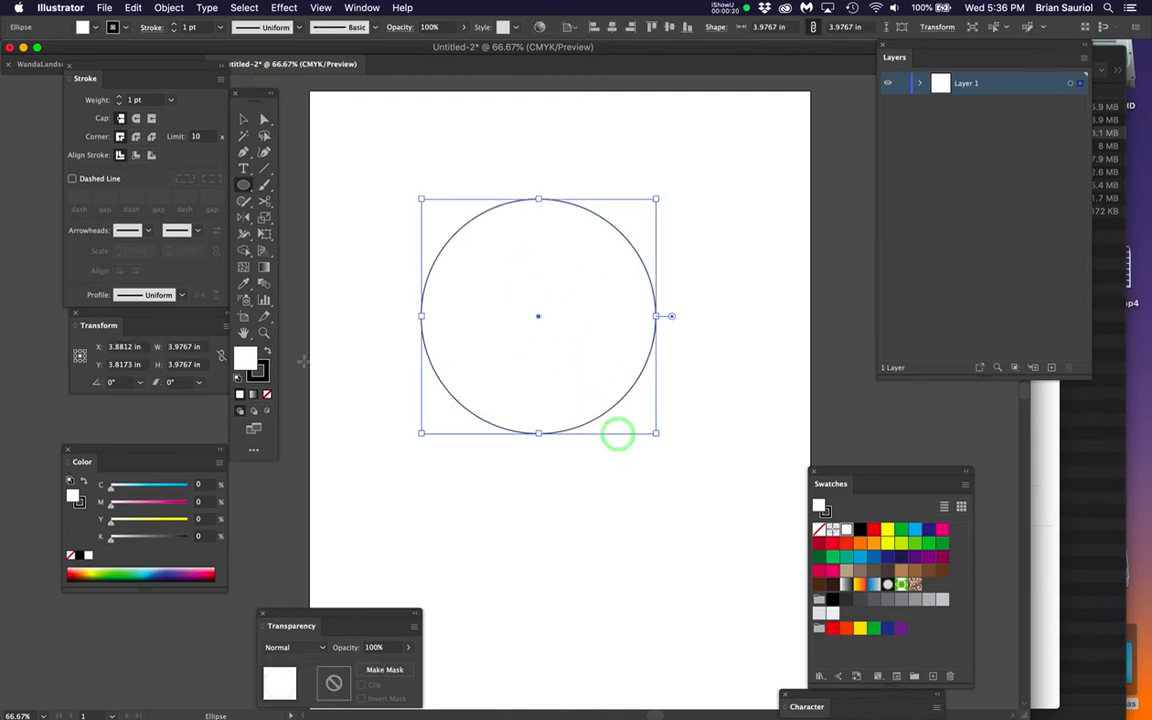
Fill the circle with a muted tan brown of about C 29, M 34, Y 59, K 2
double_click(245, 360)
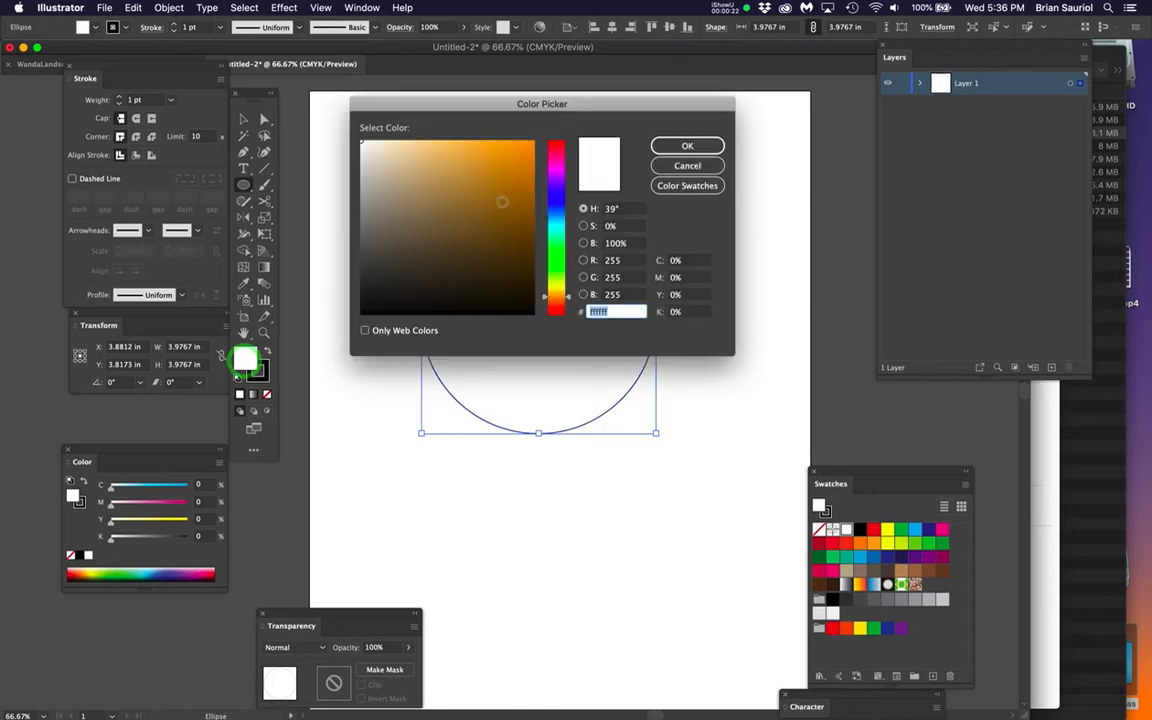
left_click(422, 189)
left_click(691, 146)
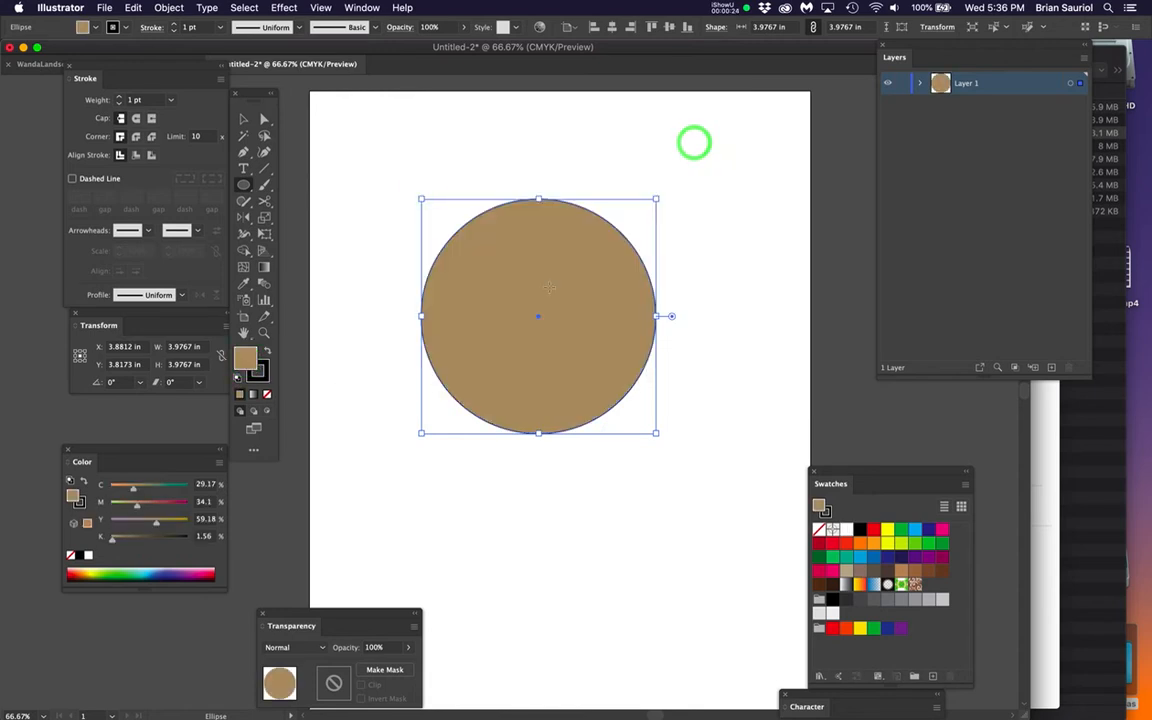
Create a gradient mesh on the tan circle with 20 rows, 20 columns and a Flat appearance
key("super+1")
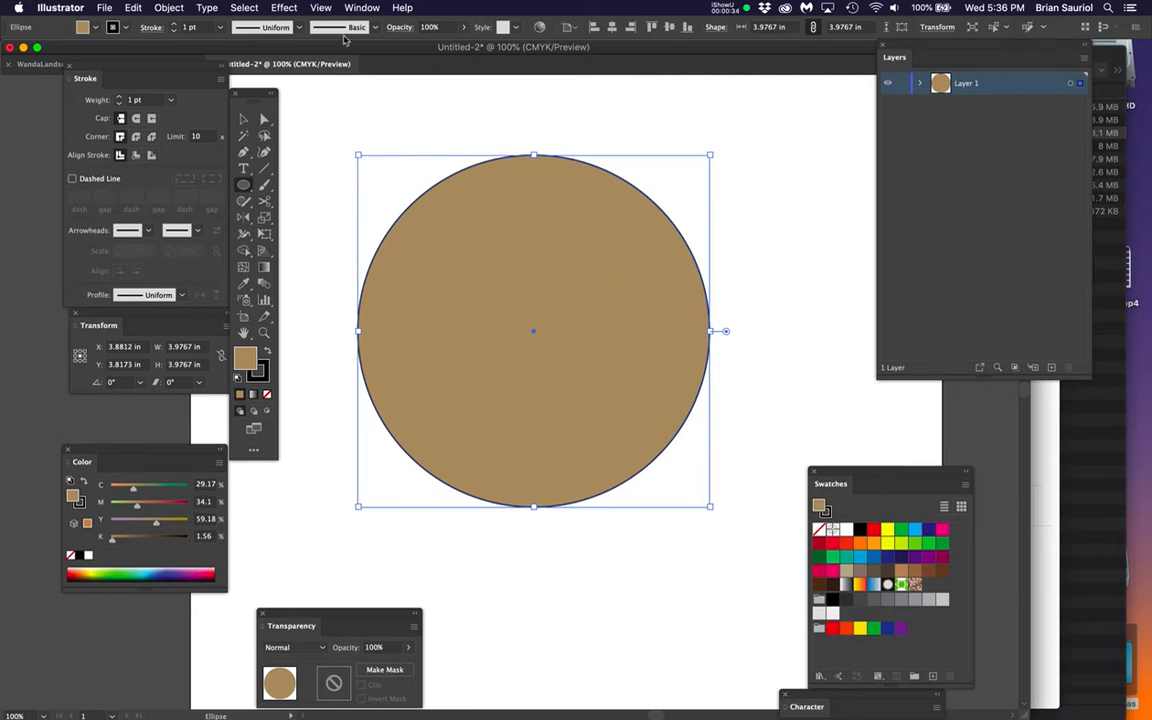
left_click(169, 8)
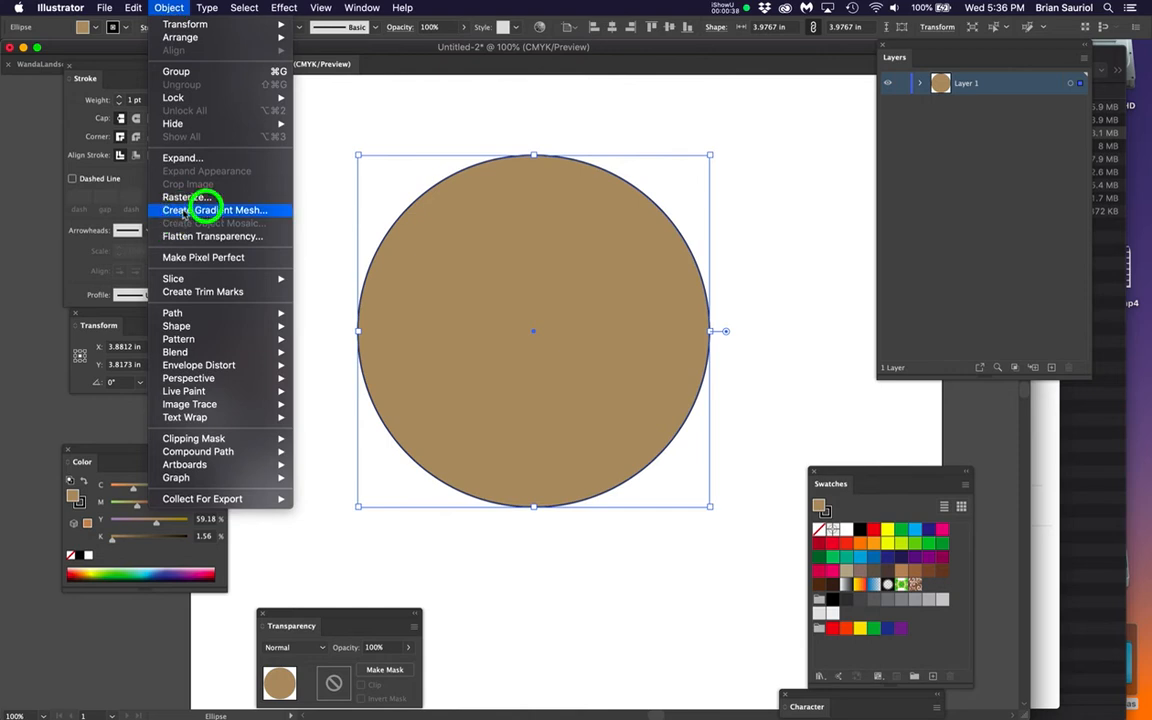
left_click(255, 212)
left_click_drag(615, 296, 855, 158)
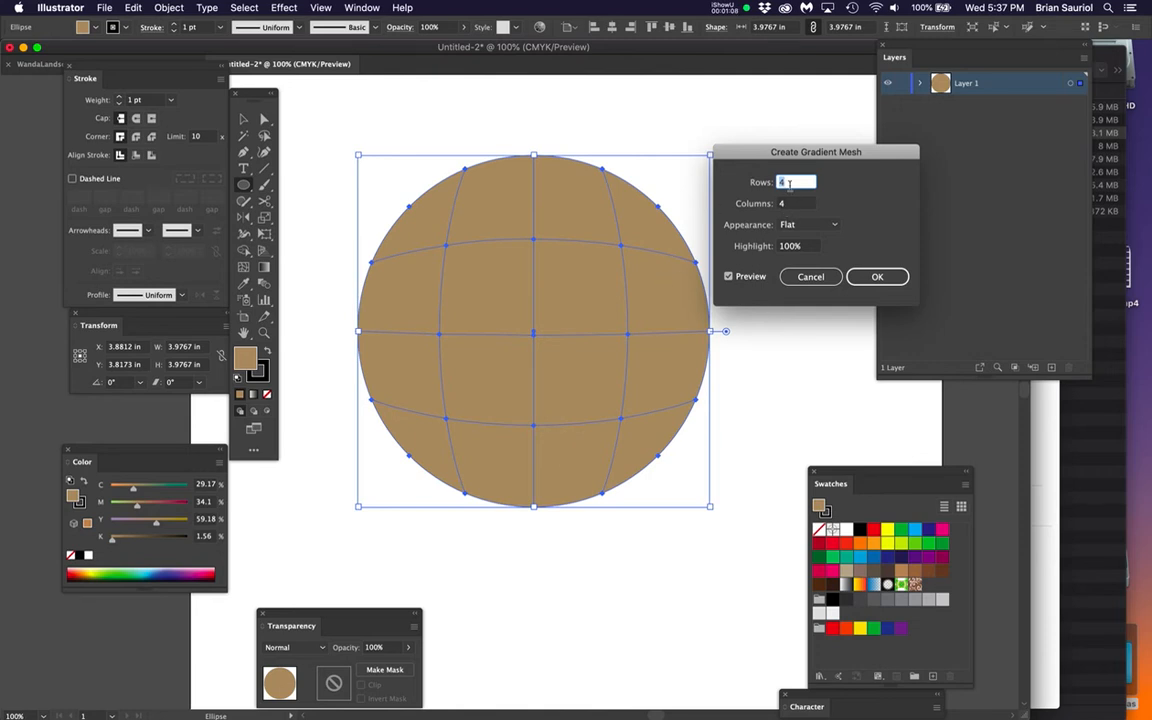
type("8")
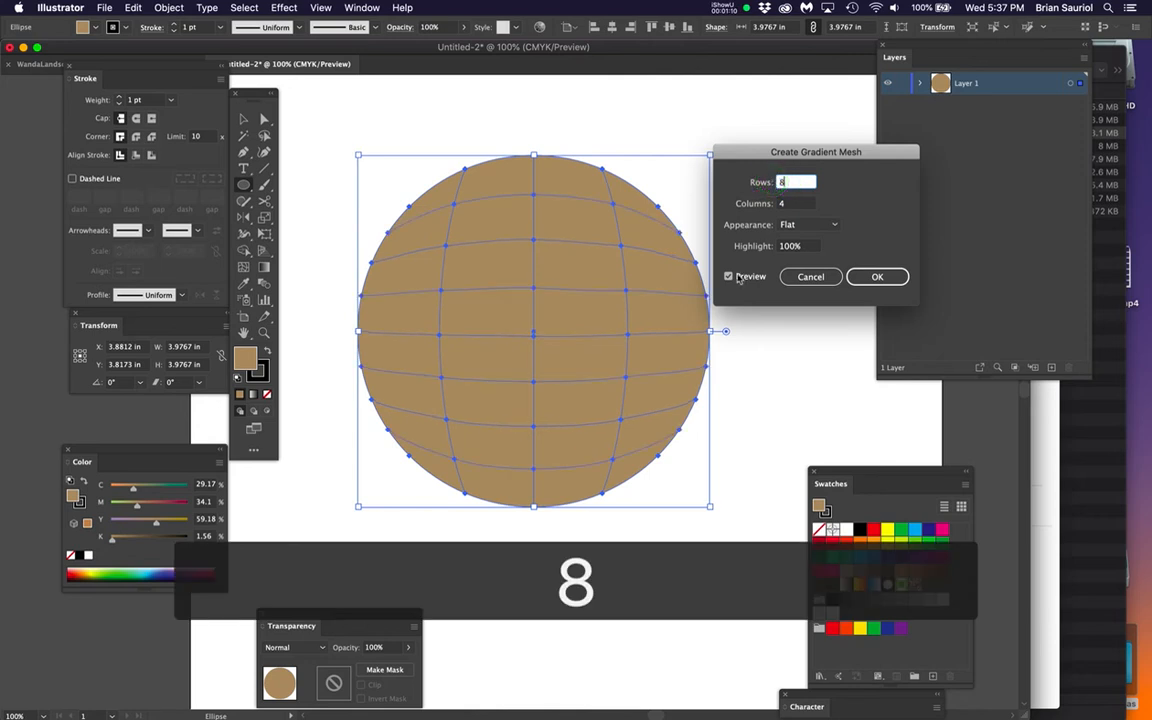
left_click(729, 277)
left_click(729, 277)
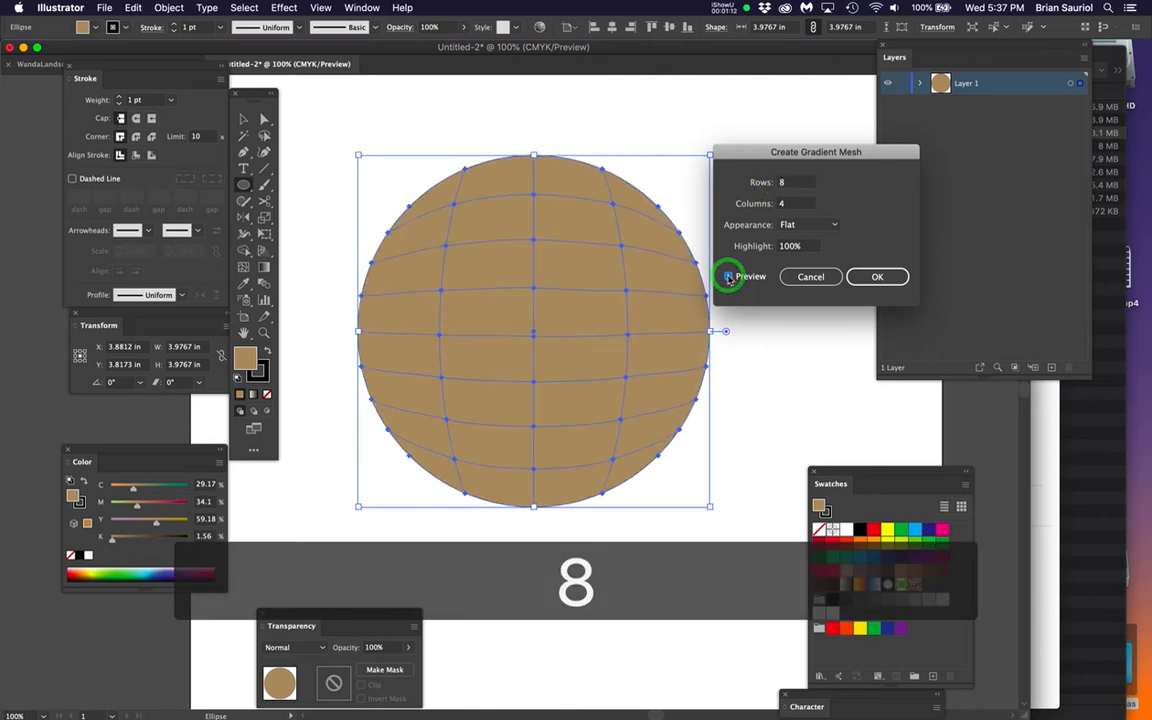
double_click(780, 182)
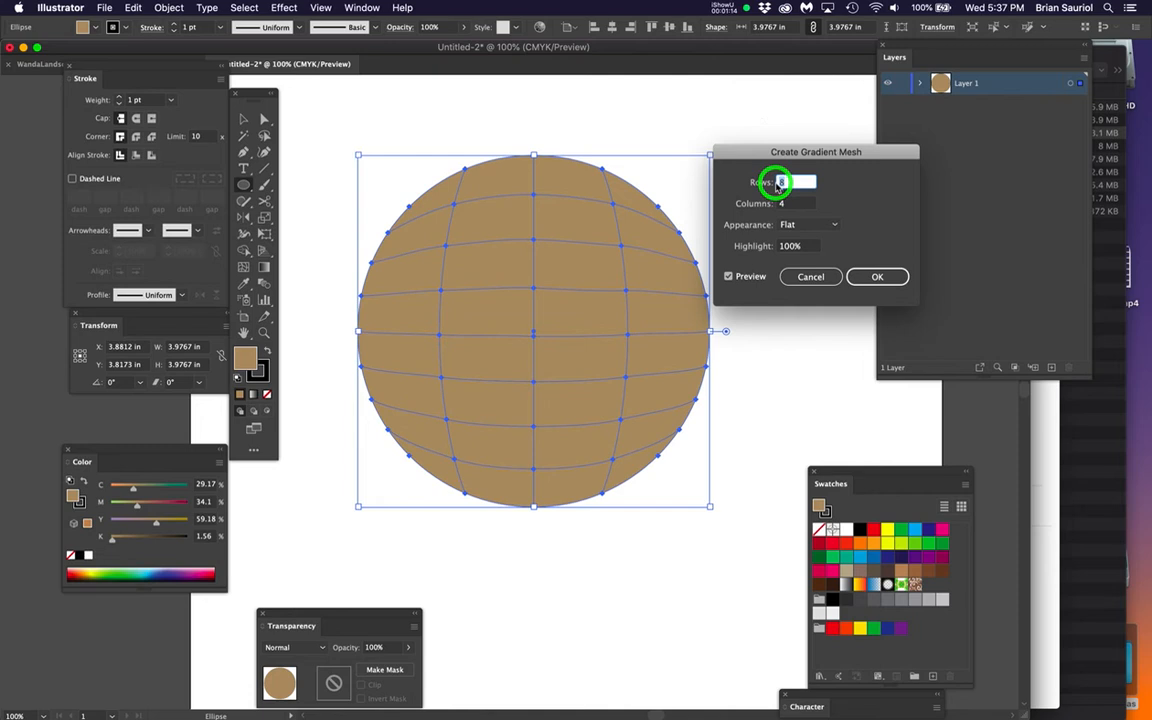
type("20")
key("Tab")
type("20")
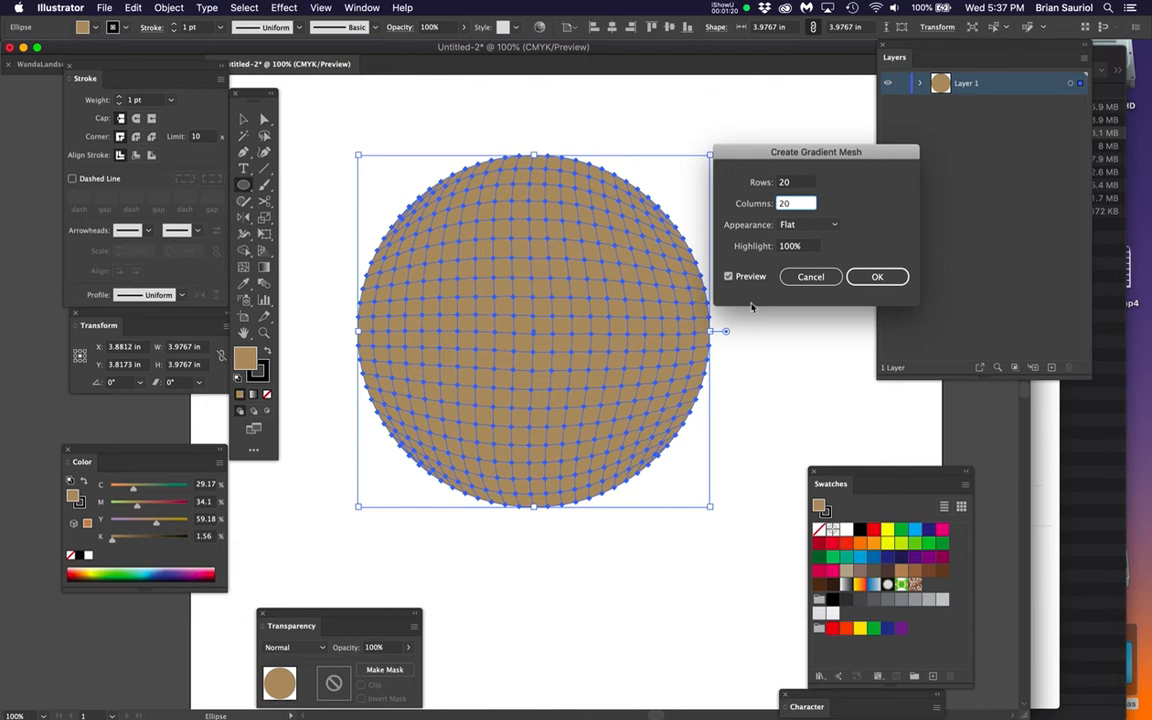
left_click(881, 280)
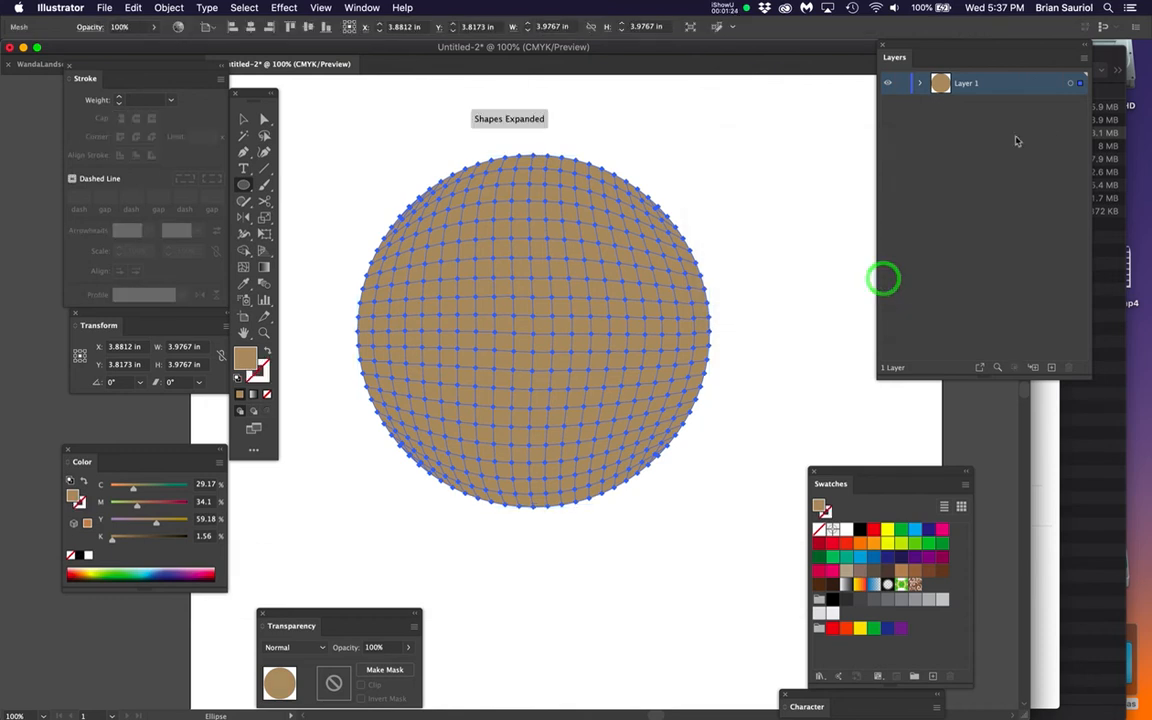
Set the highlight color of Layer 1 to Black in the layer options
double_click(1010, 82)
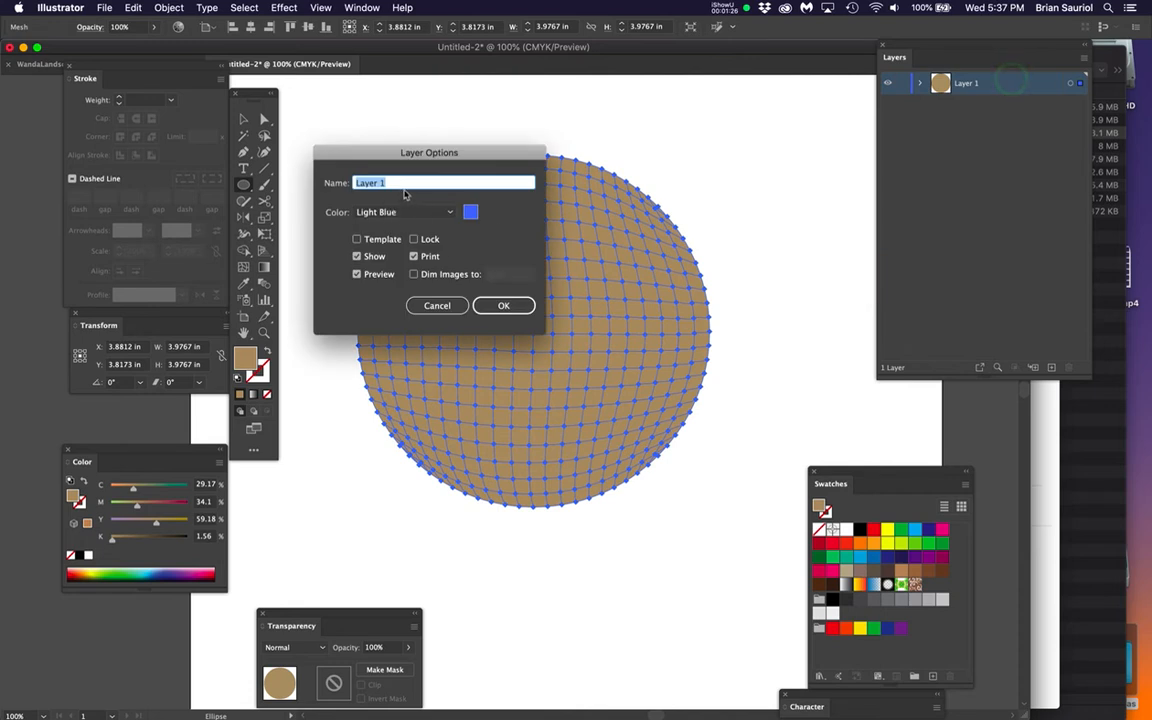
left_click(405, 213)
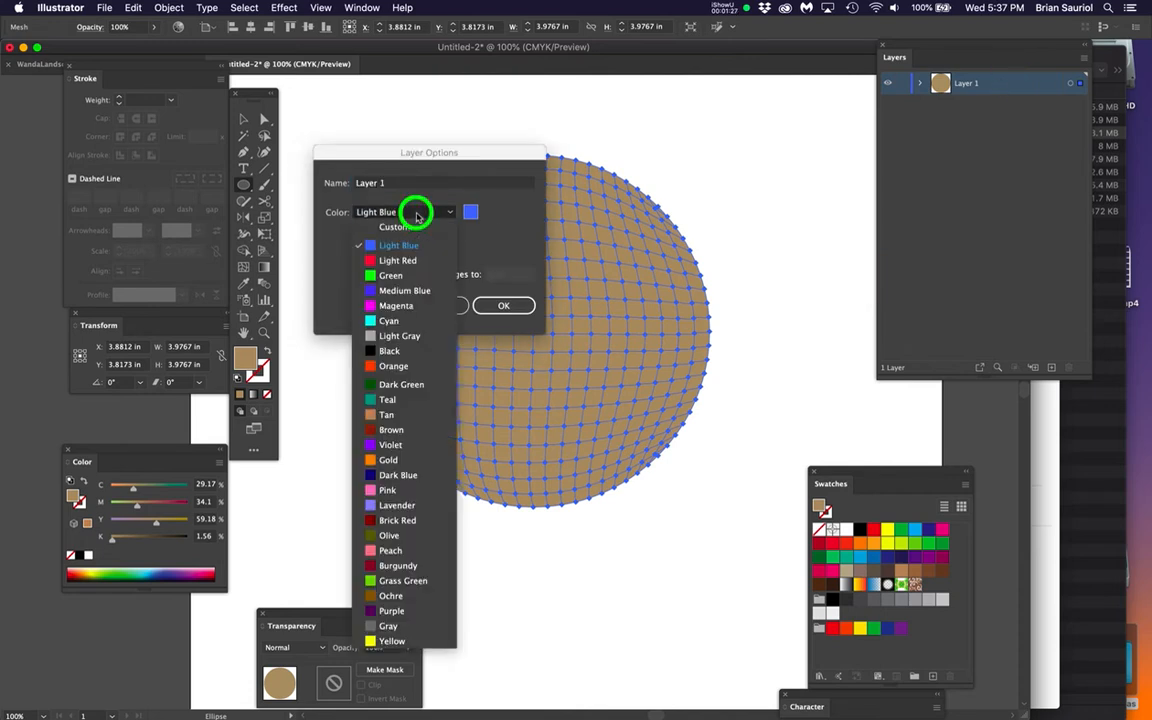
left_click(404, 350)
left_click(504, 307)
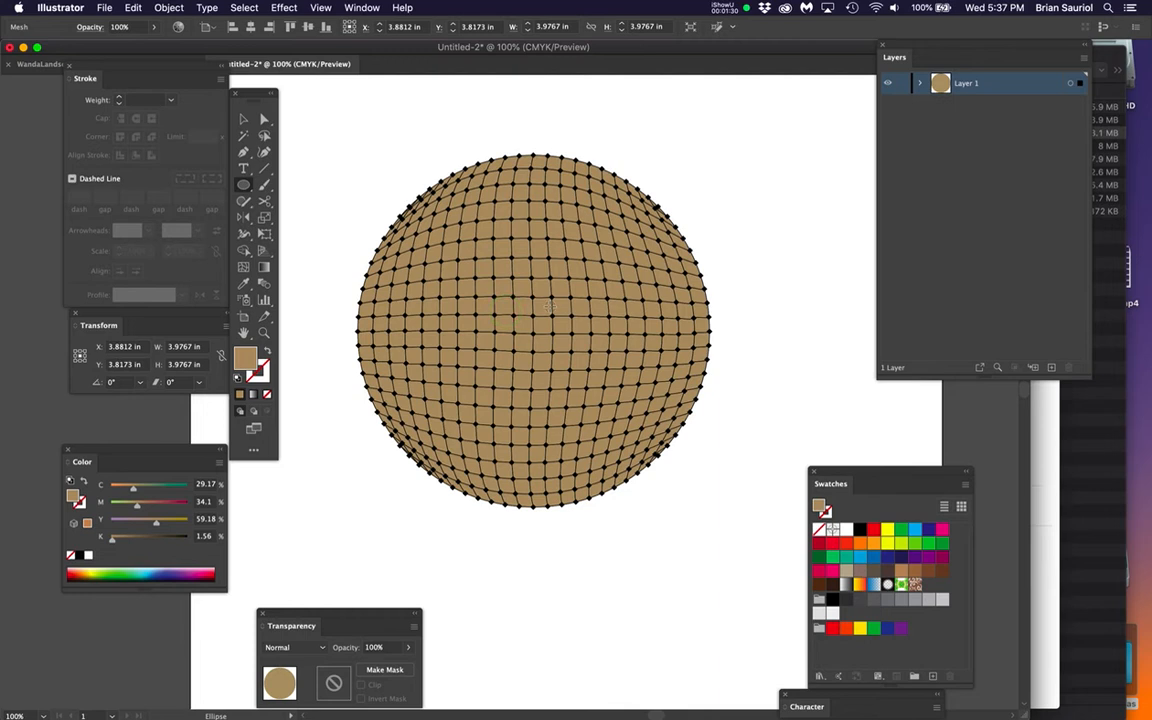
Directly select the mesh patch at the circle's center and delete its four mesh points
key("super+equal")
key("space")
left_click_drag(634, 377, 647, 388)
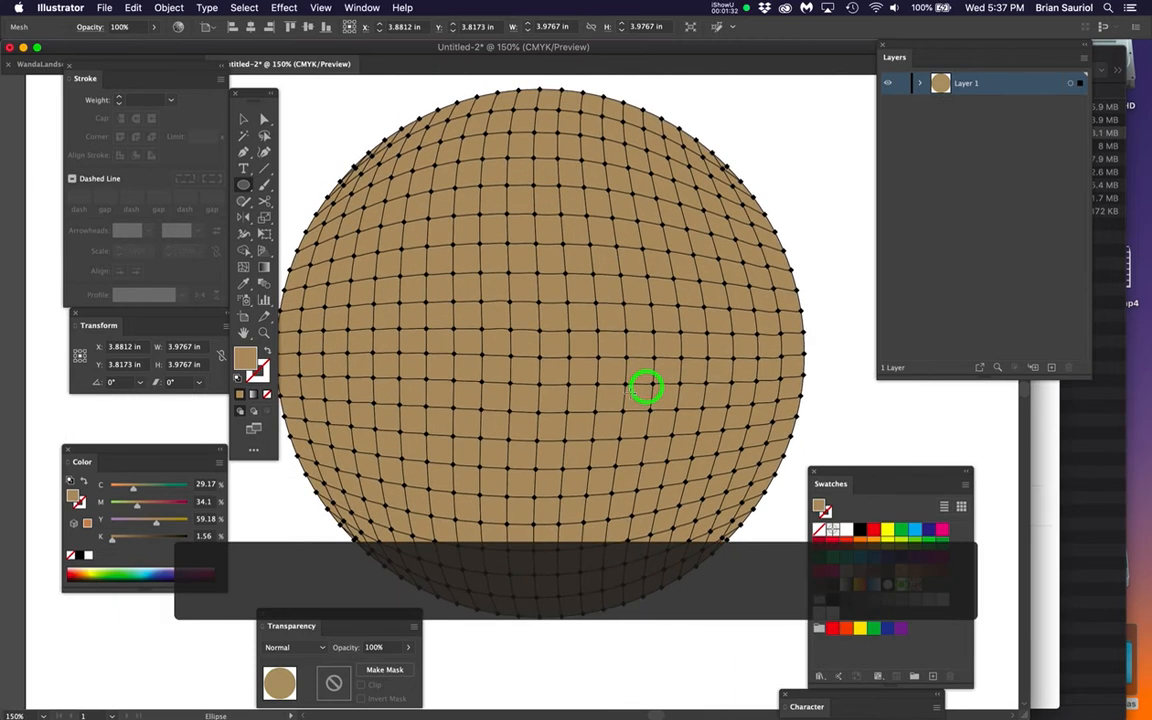
left_click(836, 210)
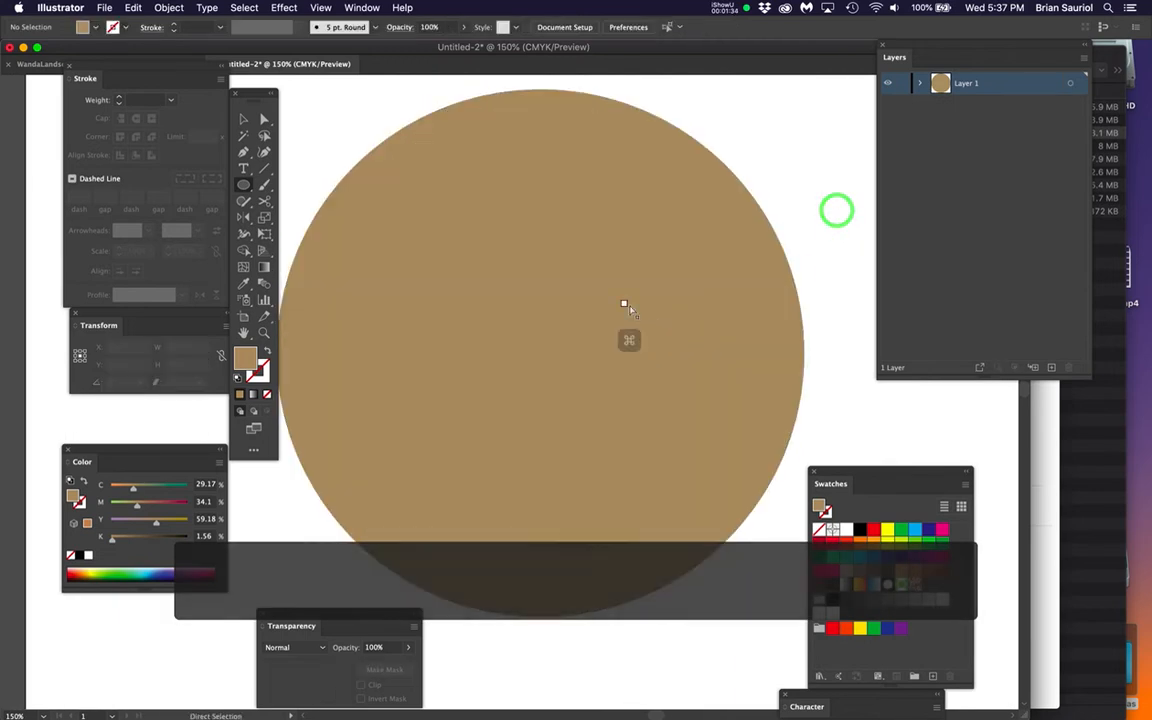
key("a")
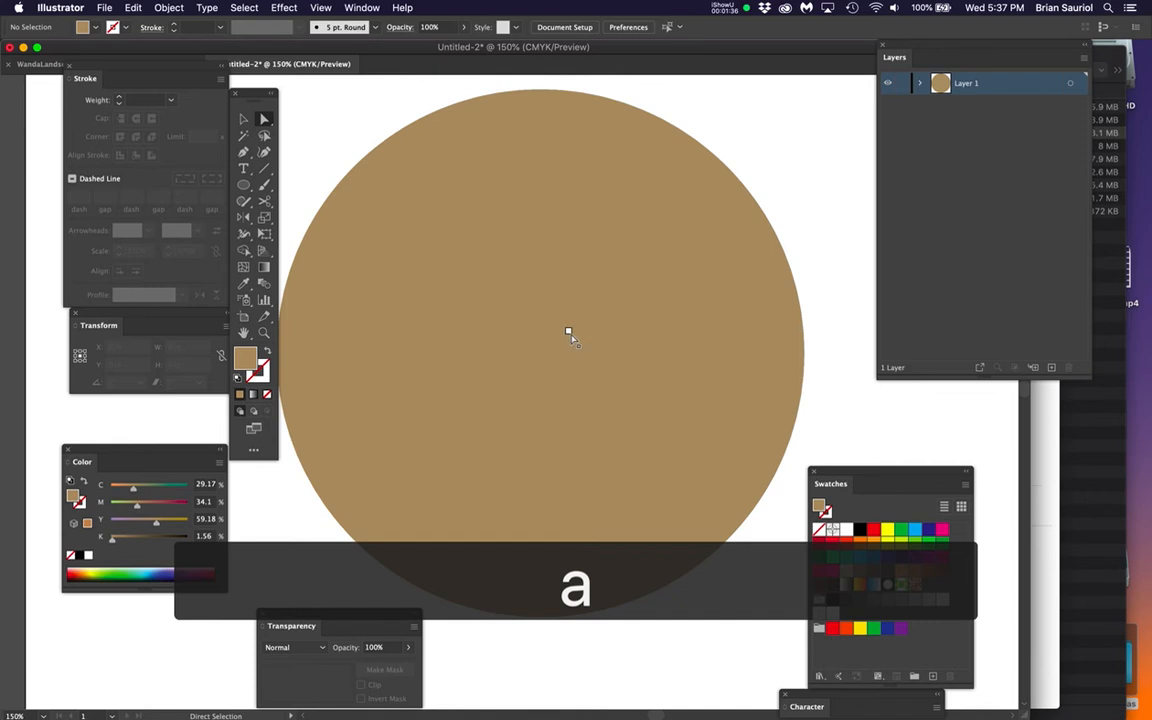
left_click(568, 331)
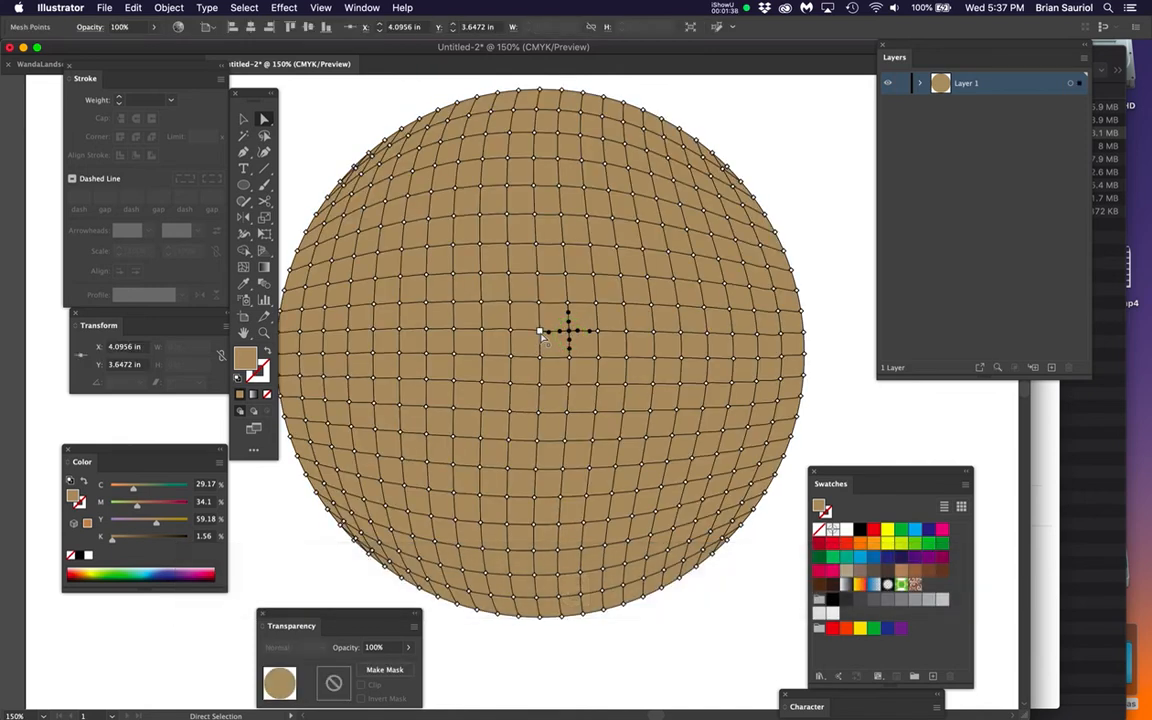
left_click(551, 346)
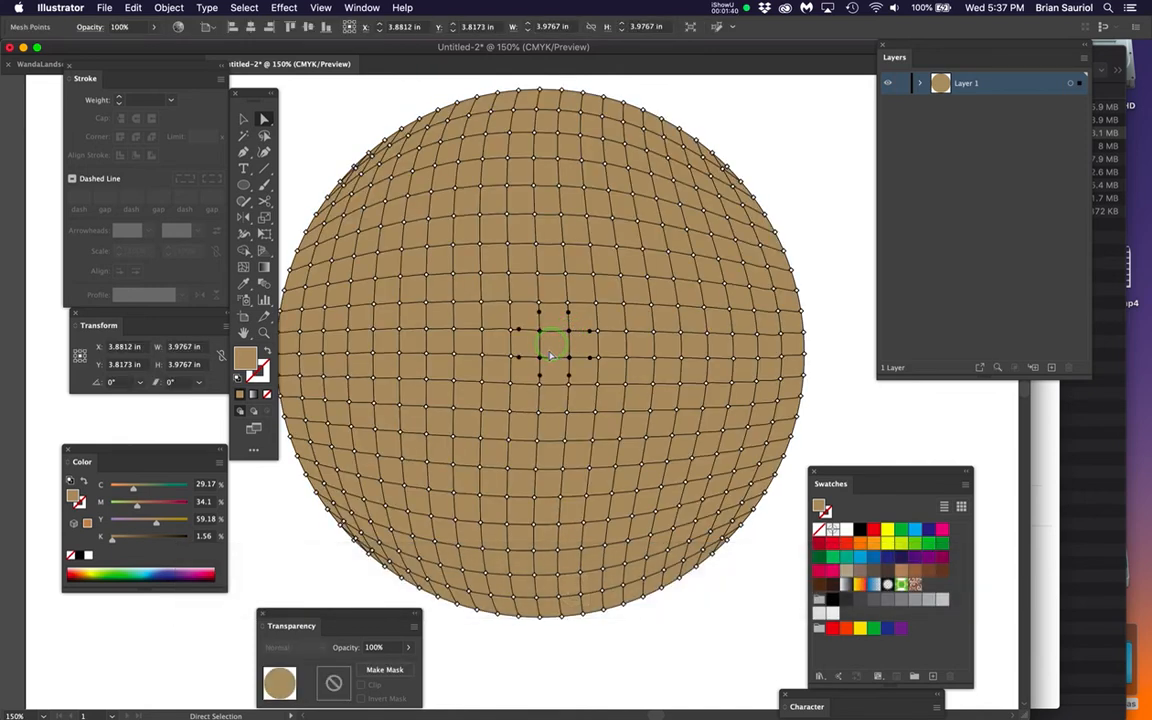
scroll(559, 347, "down", 1, "alt")
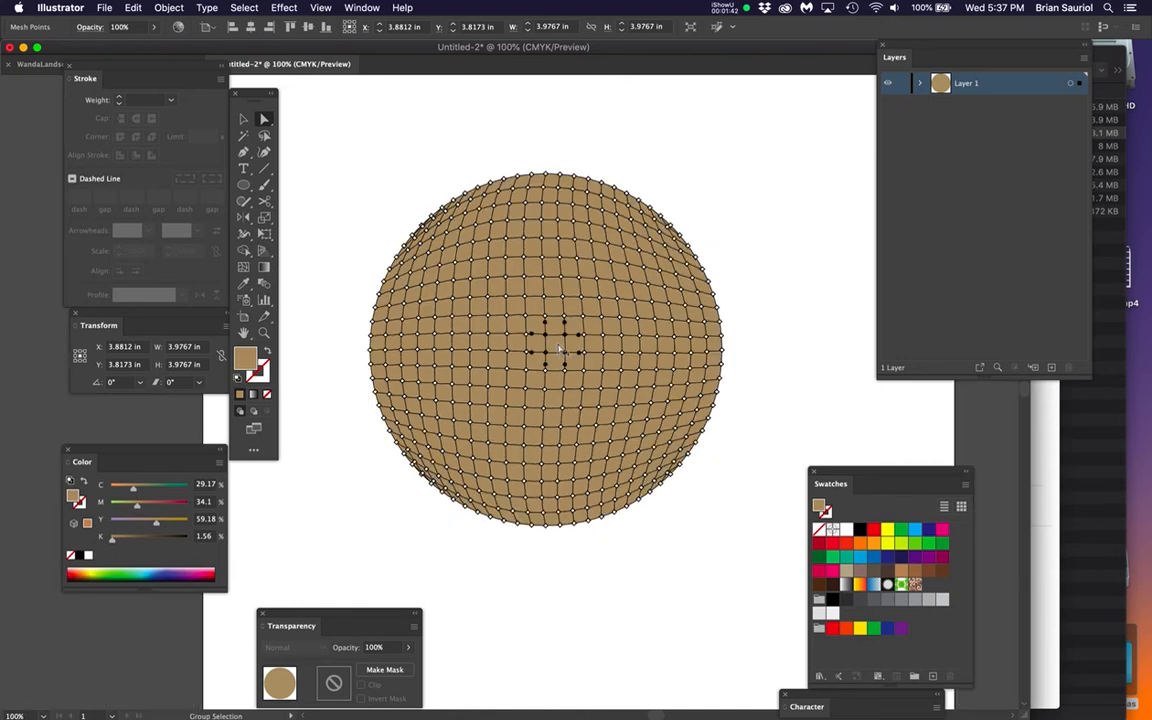
scroll(559, 355, "up", 1, "alt")
left_click(541, 354)
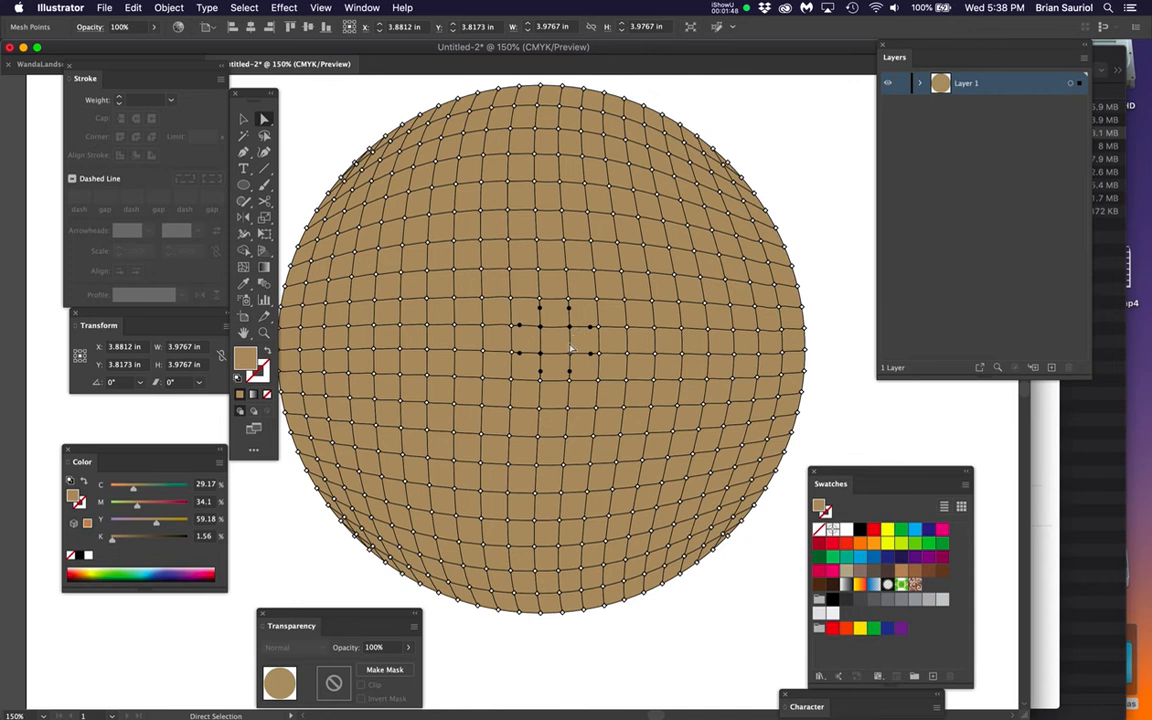
key("Delete")
left_click(569, 344)
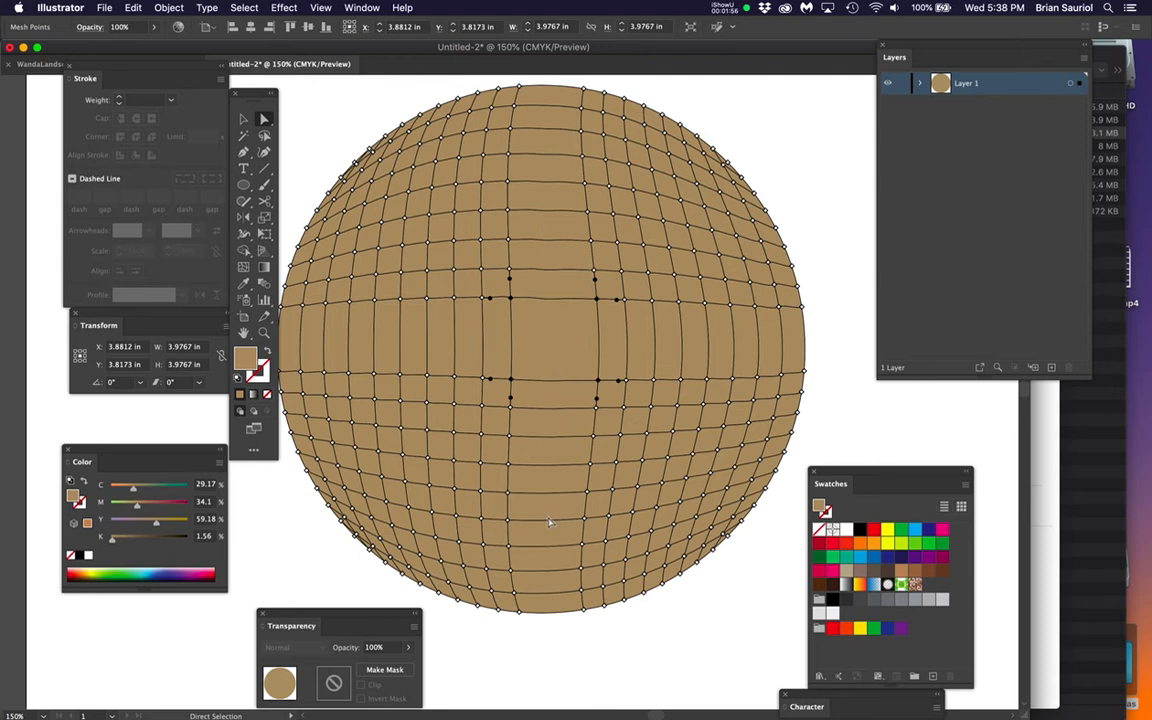
Add two mesh rows and two mesh columns across the gap at the circle's center with the Mesh tool
key("u")
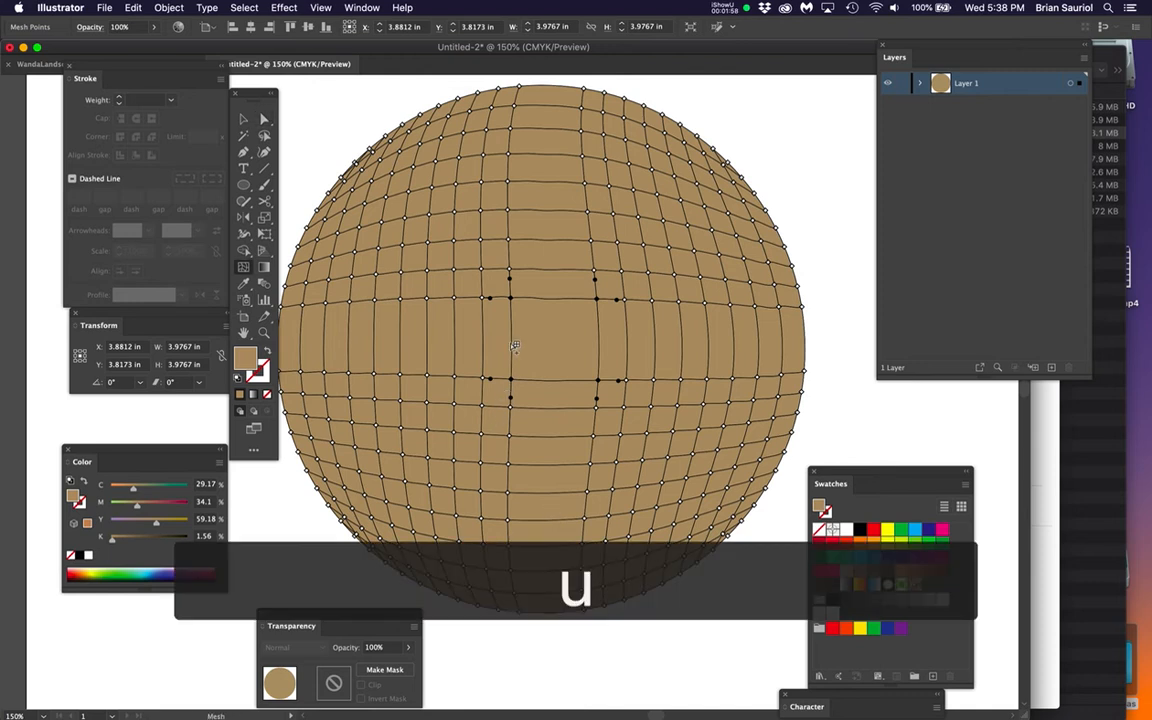
left_click(509, 327)
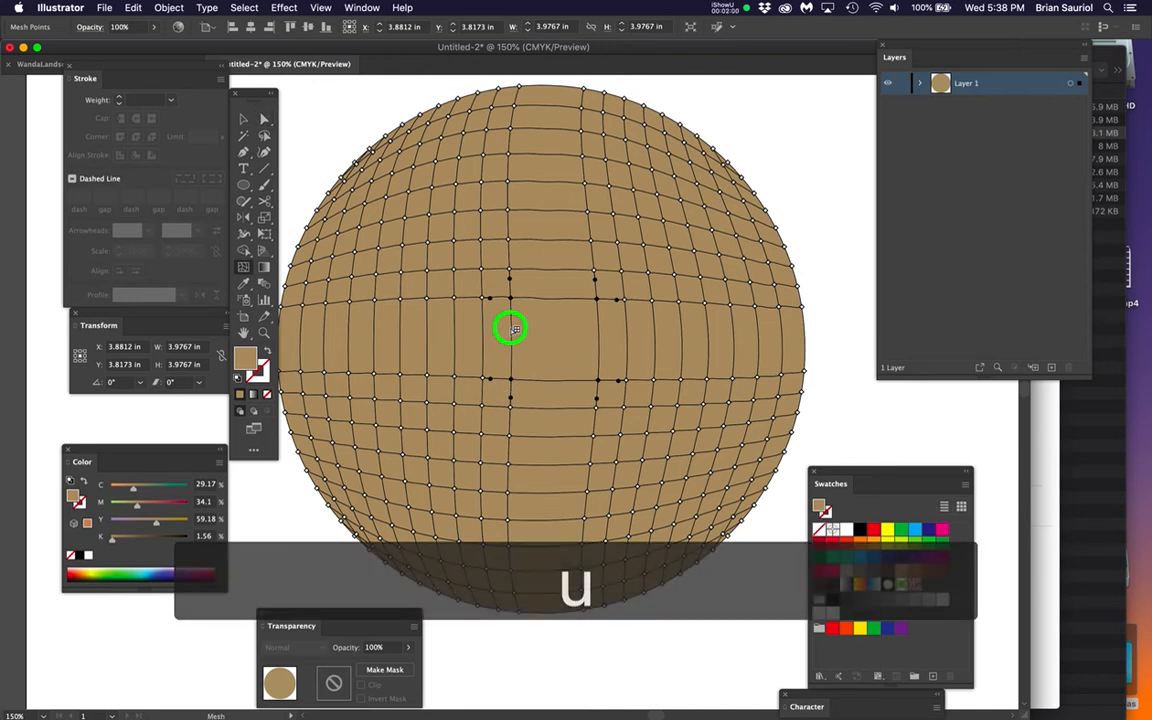
left_click(479, 324)
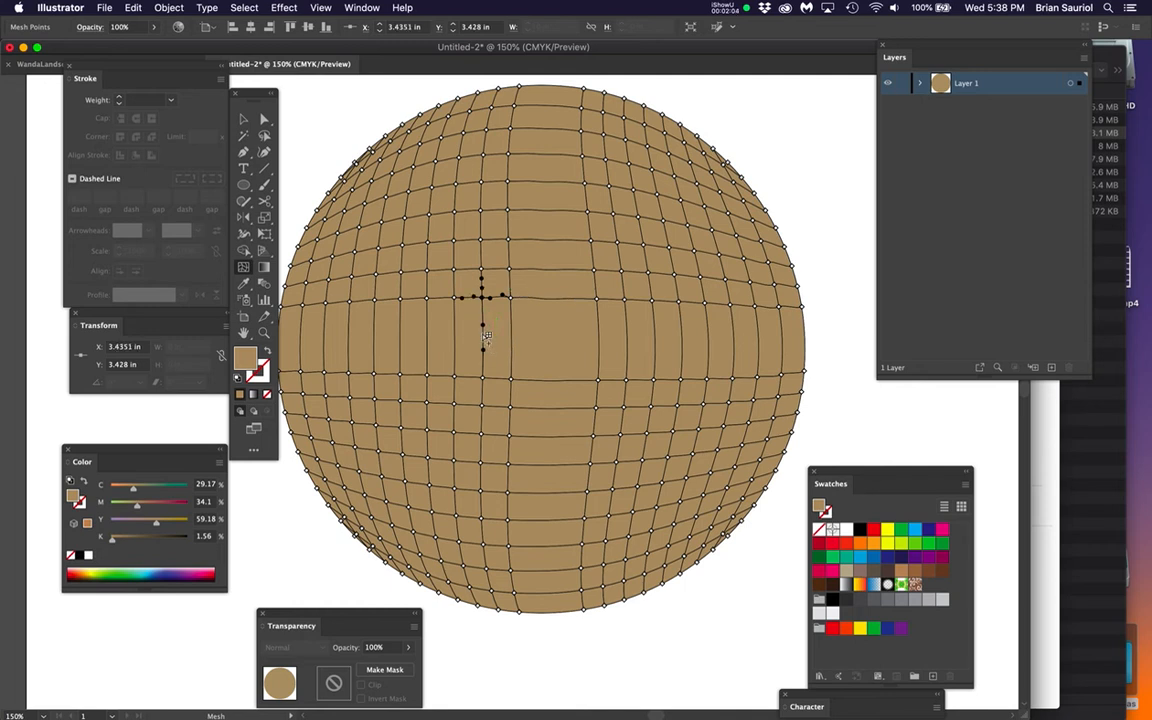
key("super+equal")
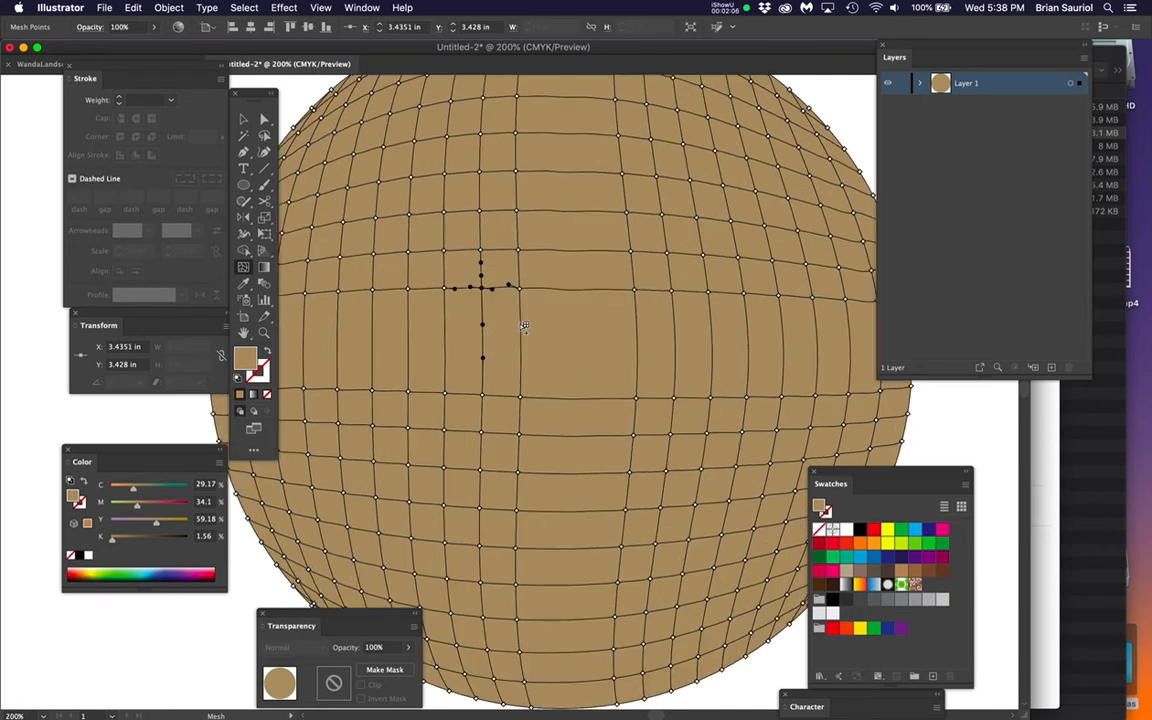
left_click(522, 320)
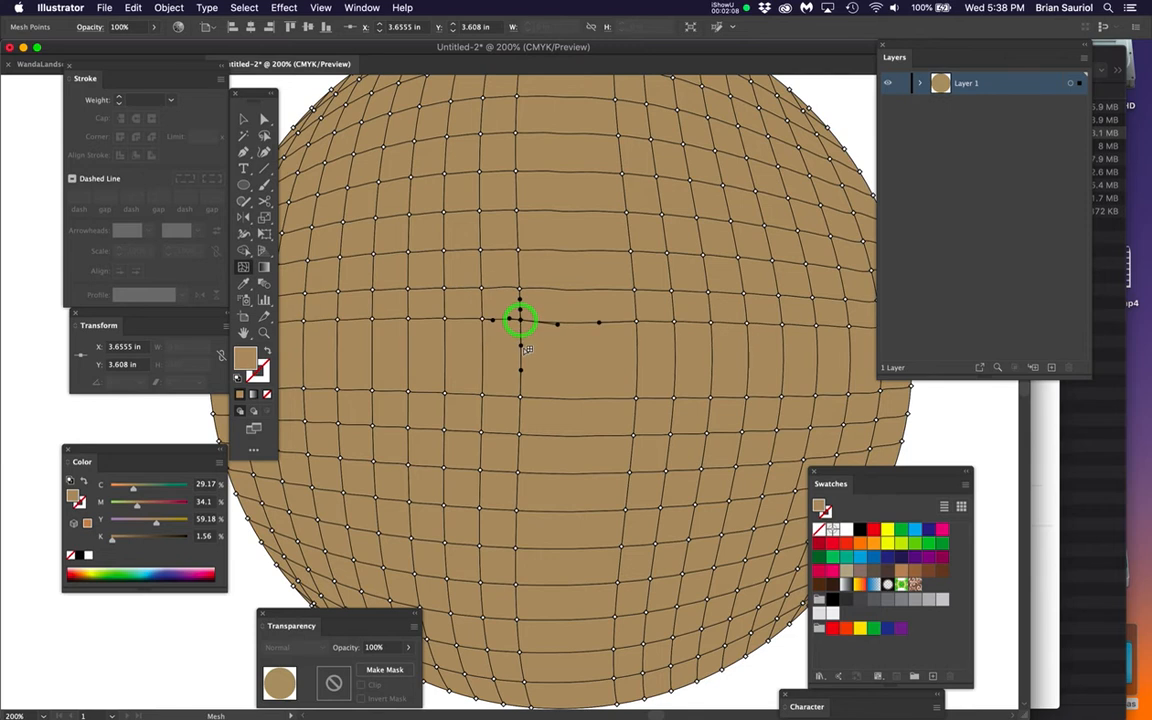
left_click_drag(522, 355, 521, 356)
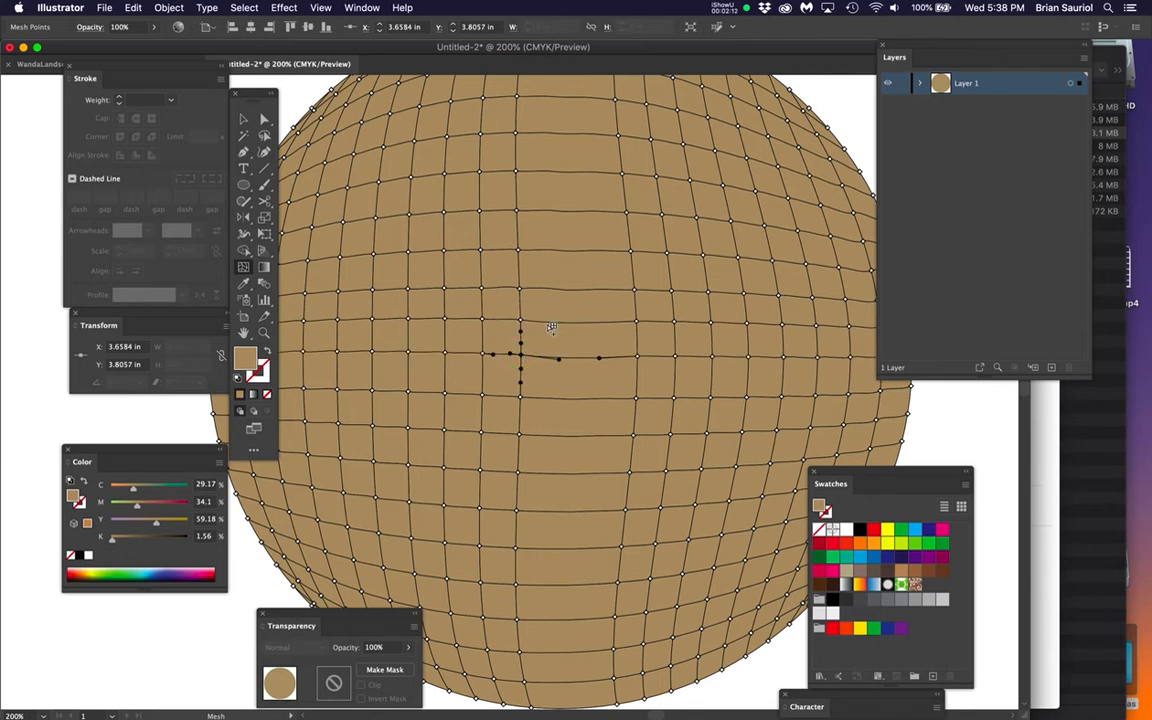
left_click(549, 322)
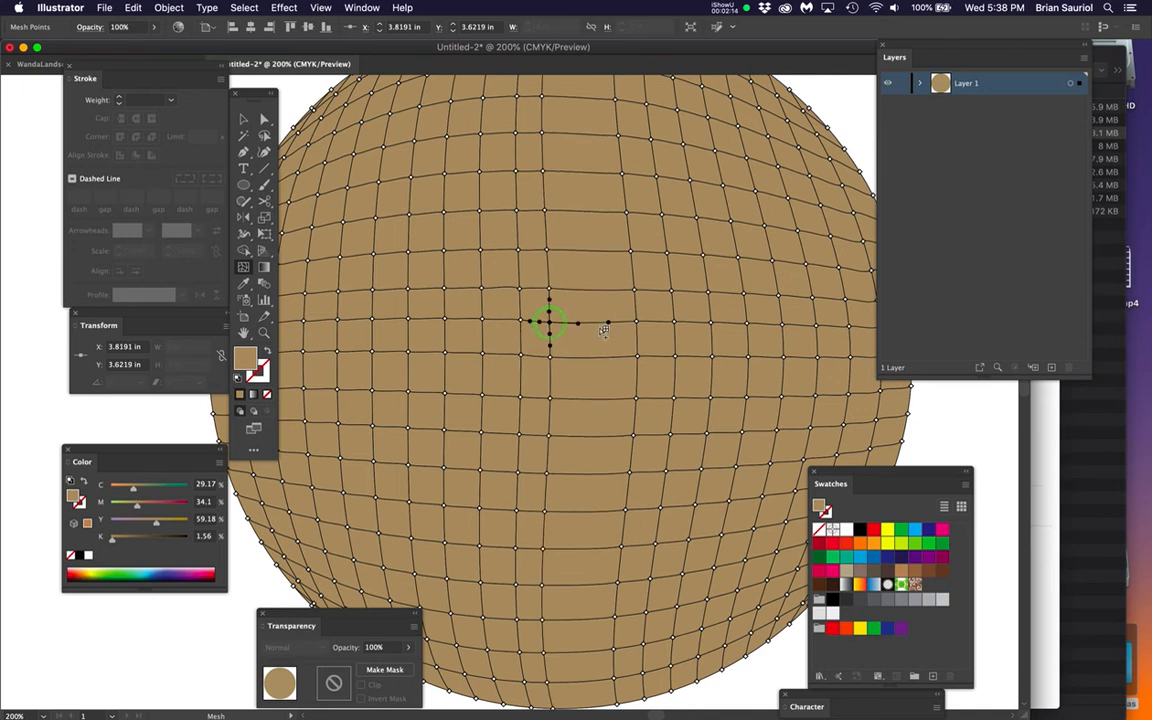
left_click(595, 323)
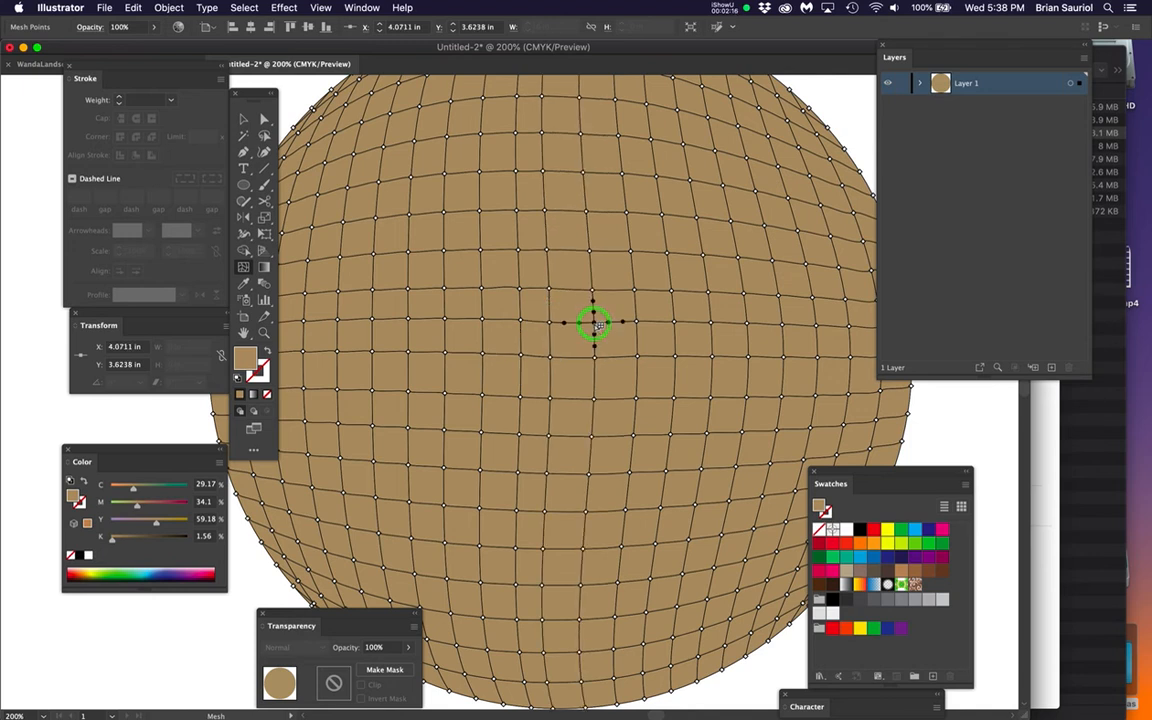
Select a mesh point on the circle's left edge and hide the mesh edges
key("super+minus")
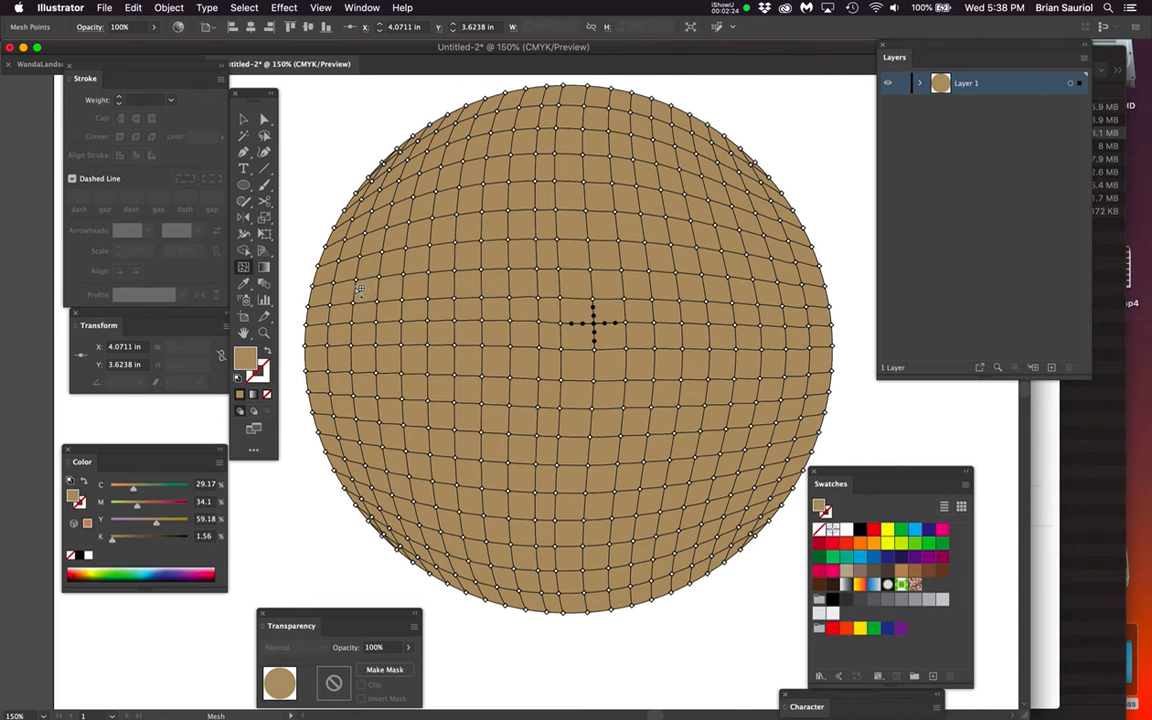
left_click(311, 287, "super")
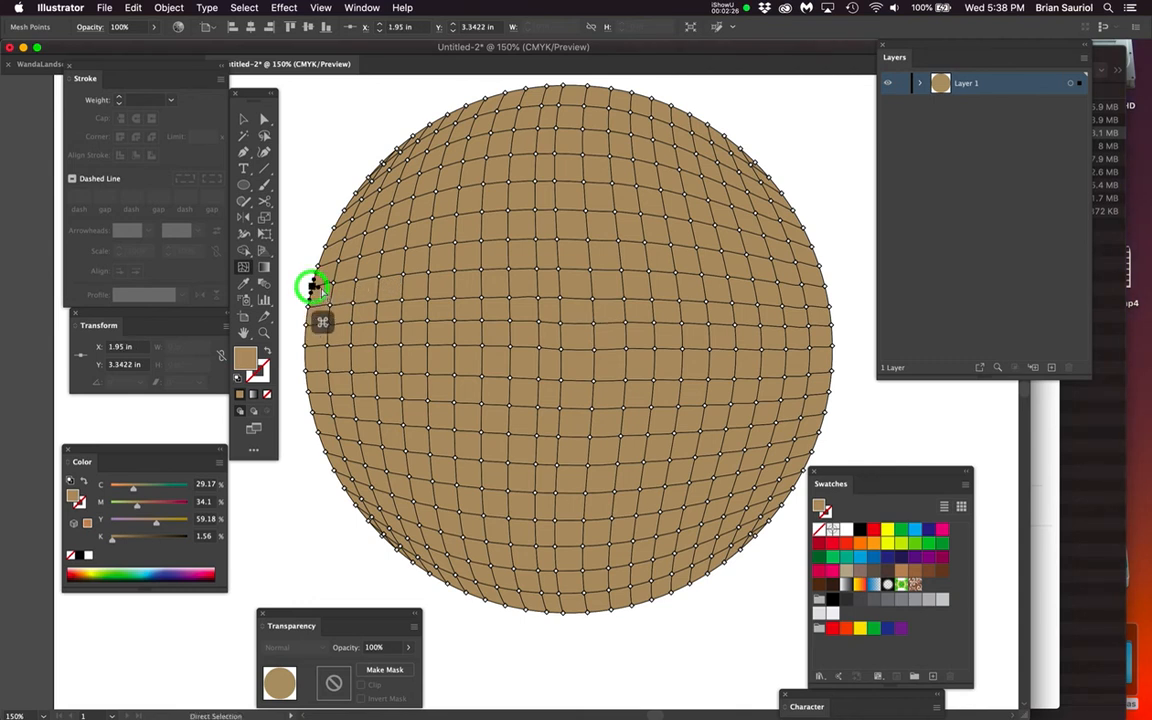
key("super+h")
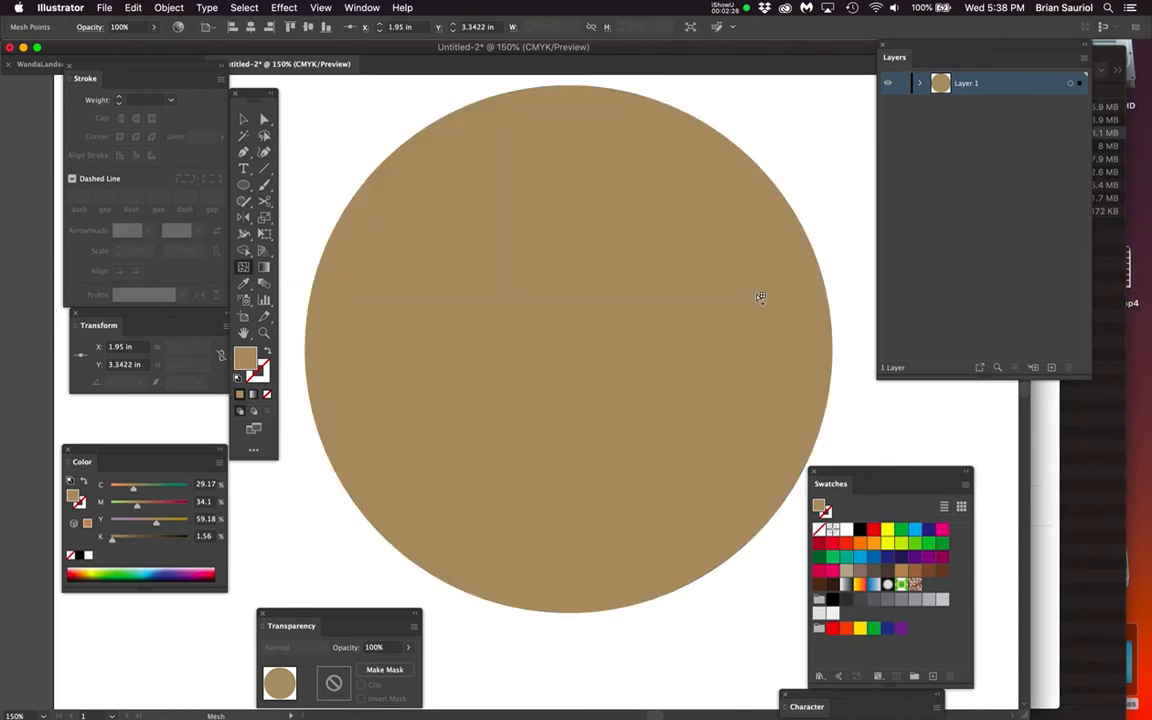
Try selecting the mesh just below and beyond the circle's center, undo that change, and deselect the circle
left_click(663, 381, "super")
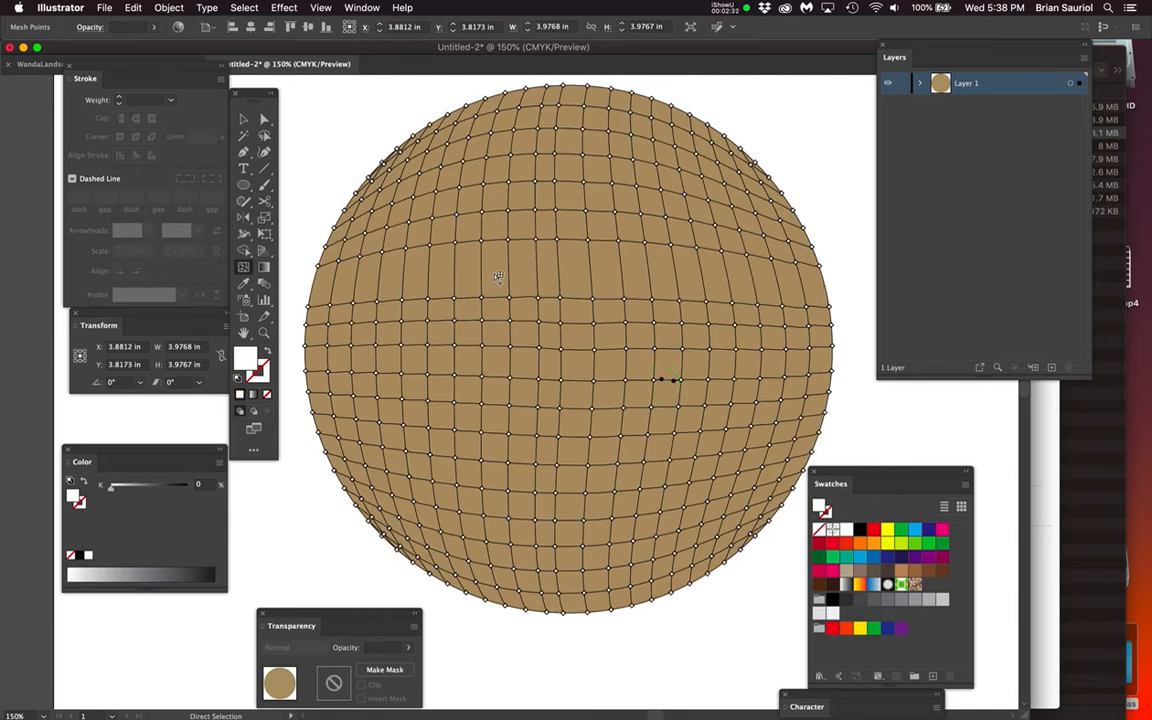
key("super+z")
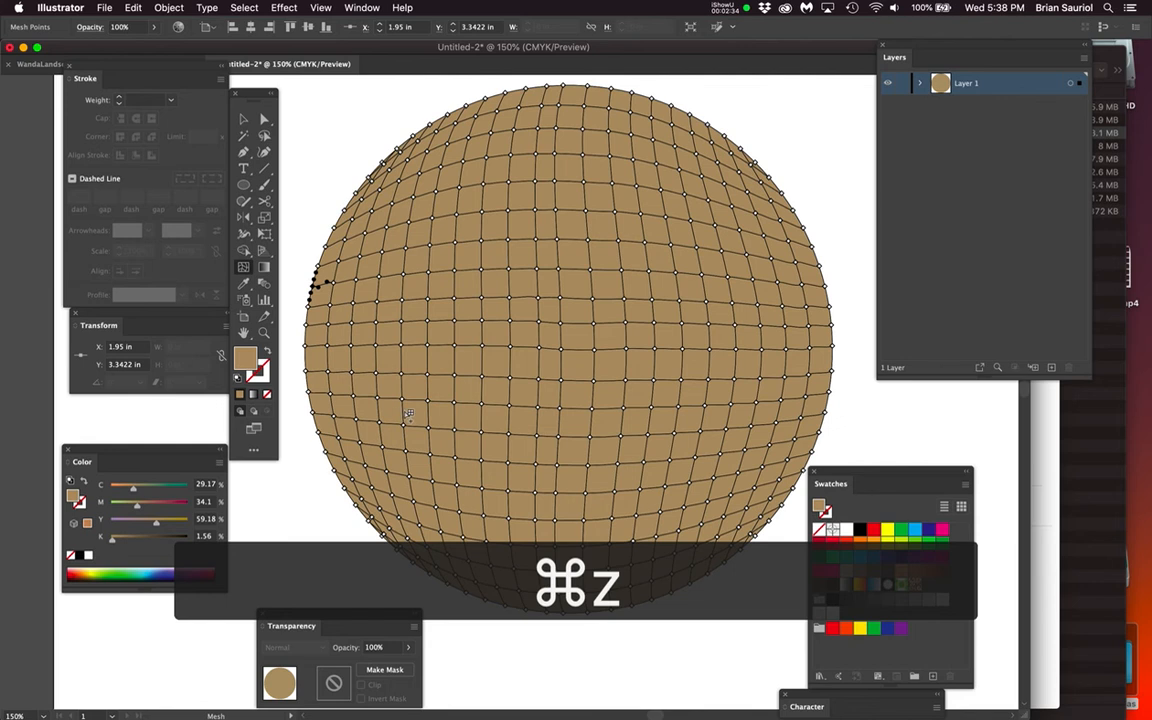
left_click(311, 458)
key("super+minus")
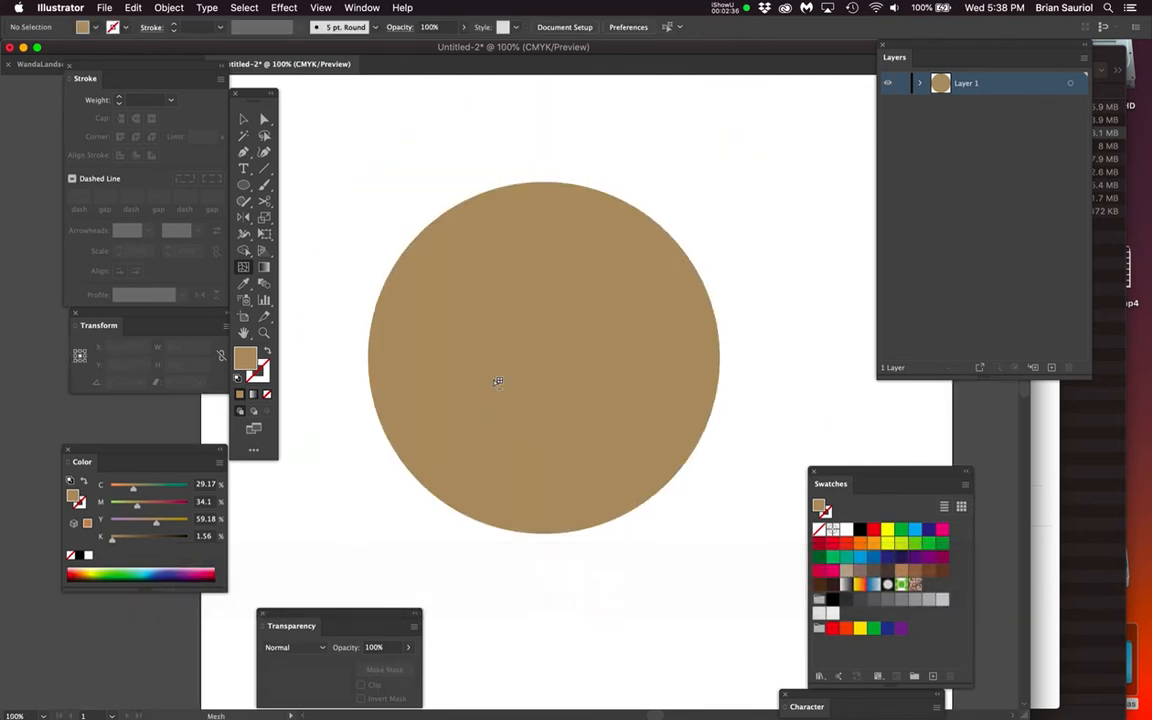
Select the entire meshed circle and delete it from the artboard
left_click(527, 368)
key("super+z")
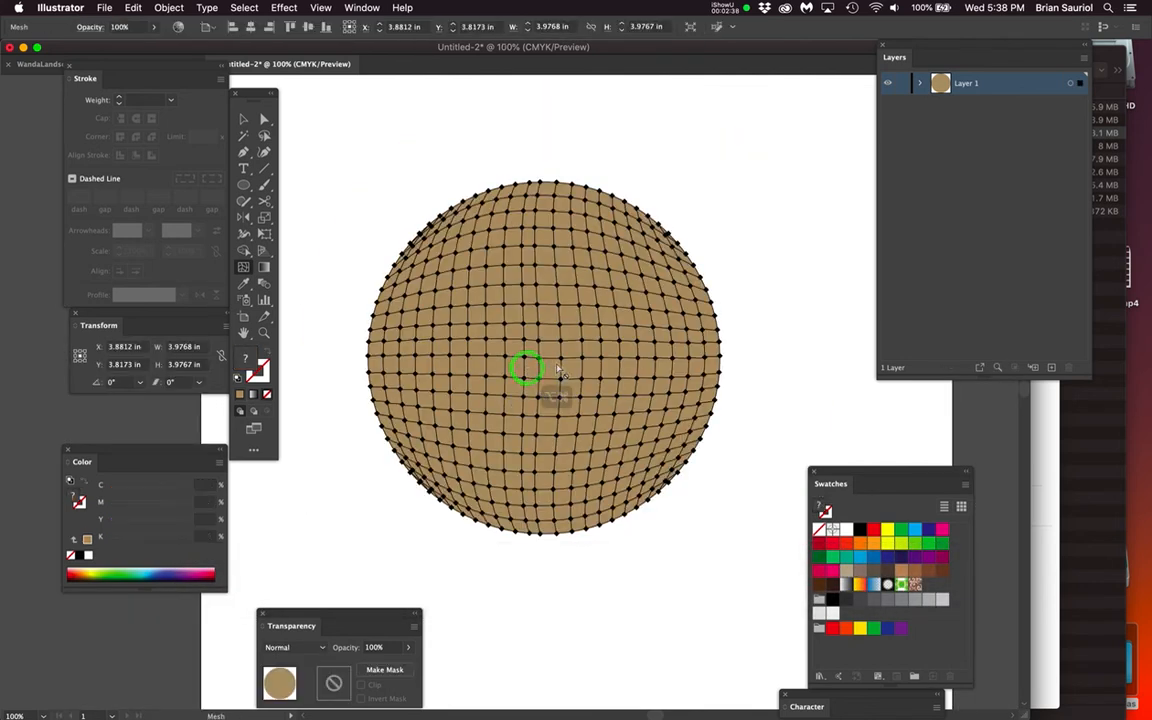
key("super+equal")
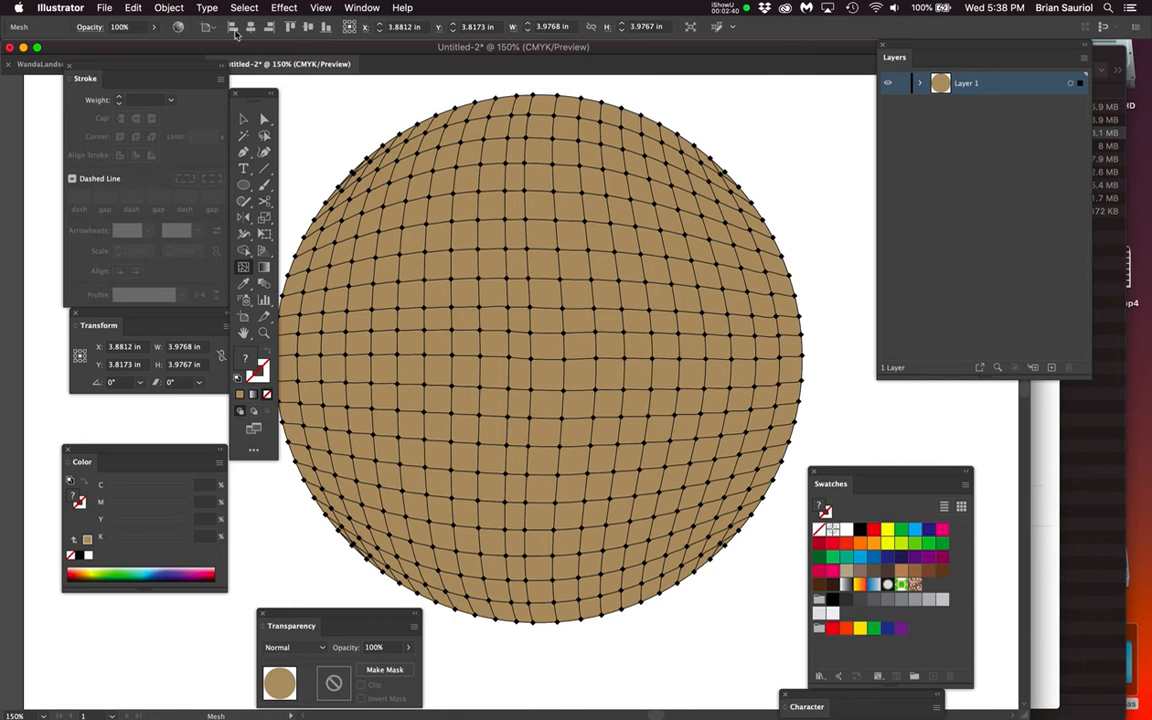
left_click_drag(177, 7, 740, 140)
key("space")
left_click_drag(600, 312, 613, 320)
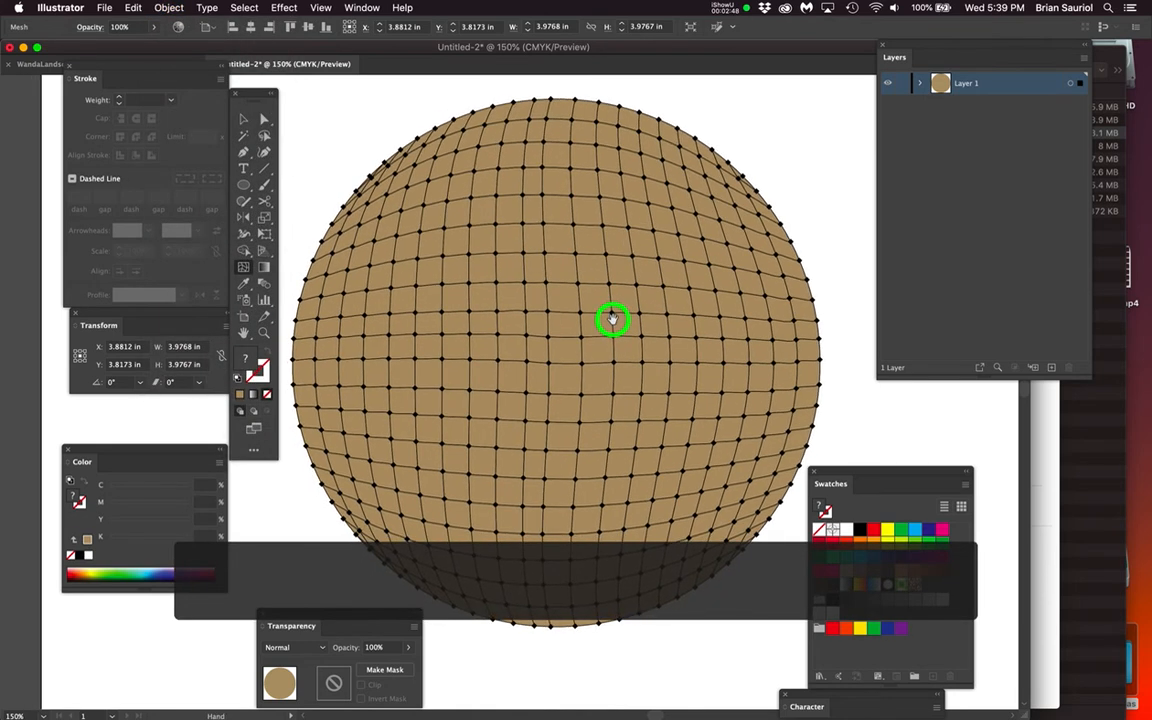
key("super+minus")
key("super+minus")
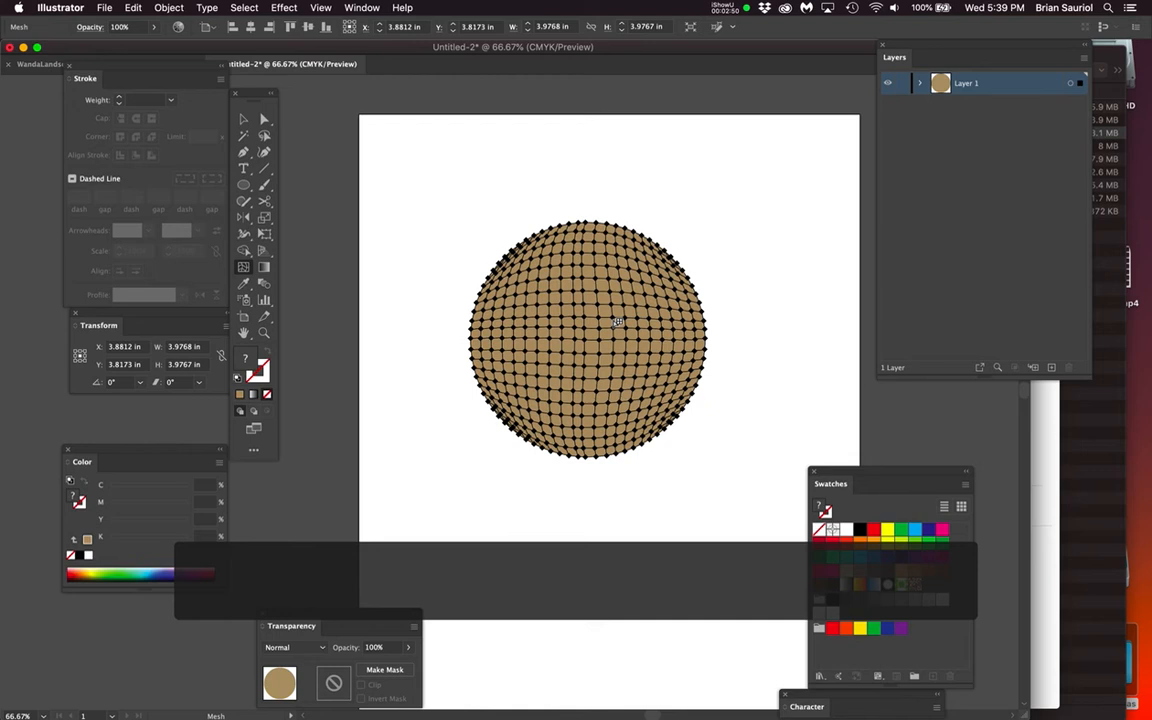
key("Delete")
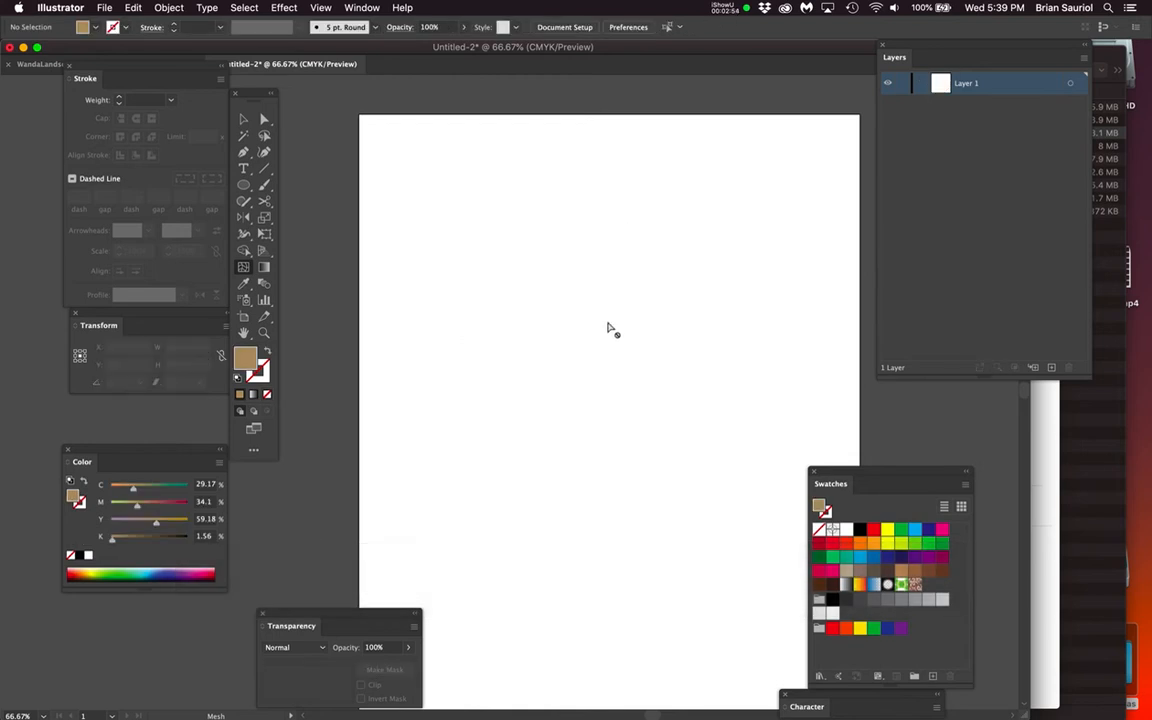
Draw a closed, curvy M-shaped path about 4.49 by 4.12 in with the Pen tool and select the whole shape
key("p")
left_click_drag(505, 320, 505, 285)
left_click_drag(557, 250, 578, 265)
left_click_drag(614, 316, 744, 328)
left_click_drag(715, 465, 674, 478)
left_click_drag(603, 452, 598, 422)
left_click_drag(604, 368, 566, 372)
left_click_drag(493, 430, 465, 401)
left_click_drag(506, 321, 540, 316)
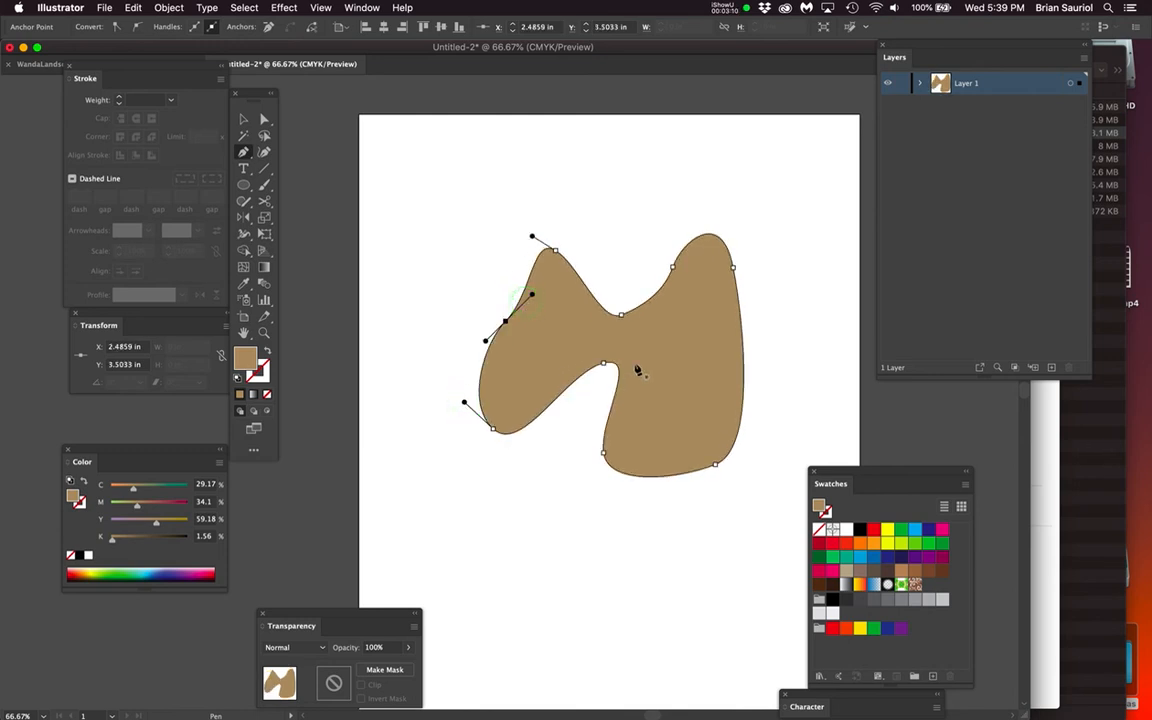
key("super+1")
left_click(651, 374, "super")
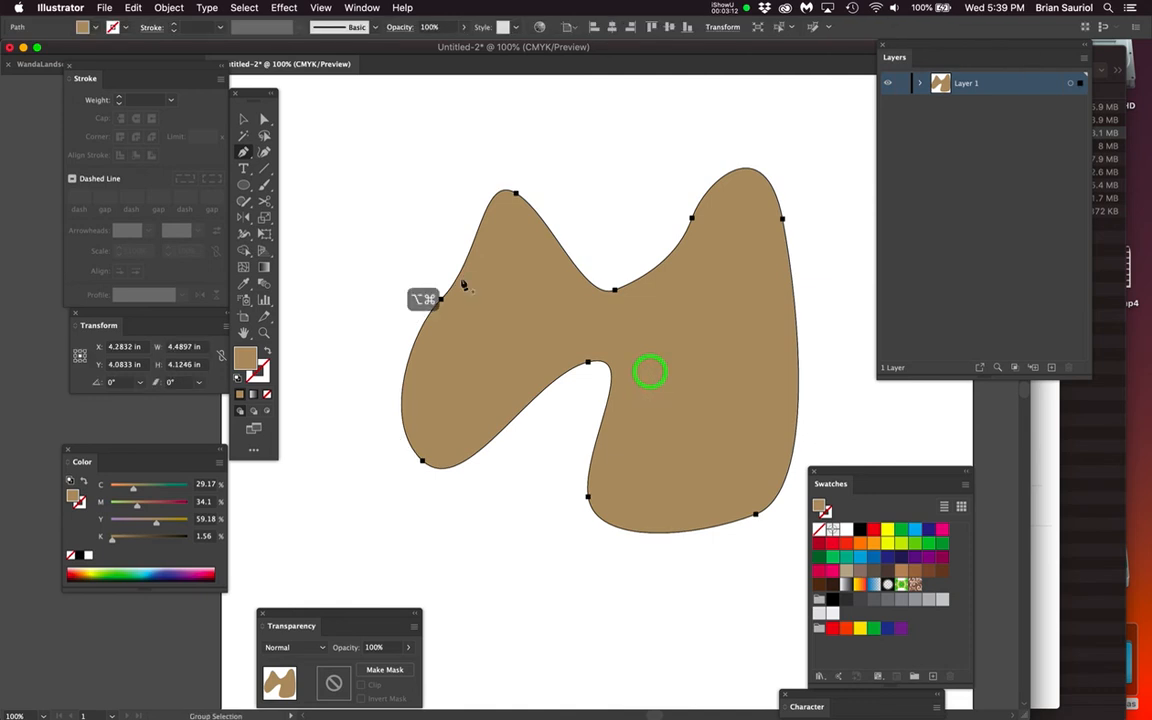
Create a flat gradient mesh with 10 rows and 10 columns on the M-shaped path
left_click(172, 8)
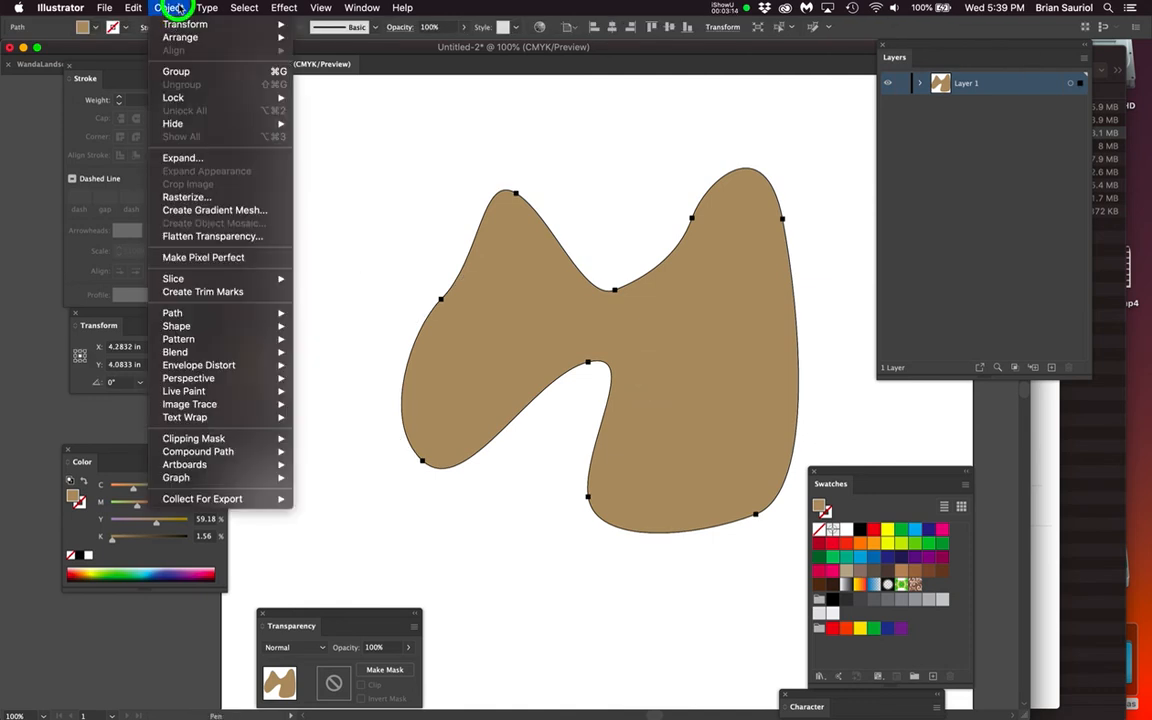
left_click(235, 212)
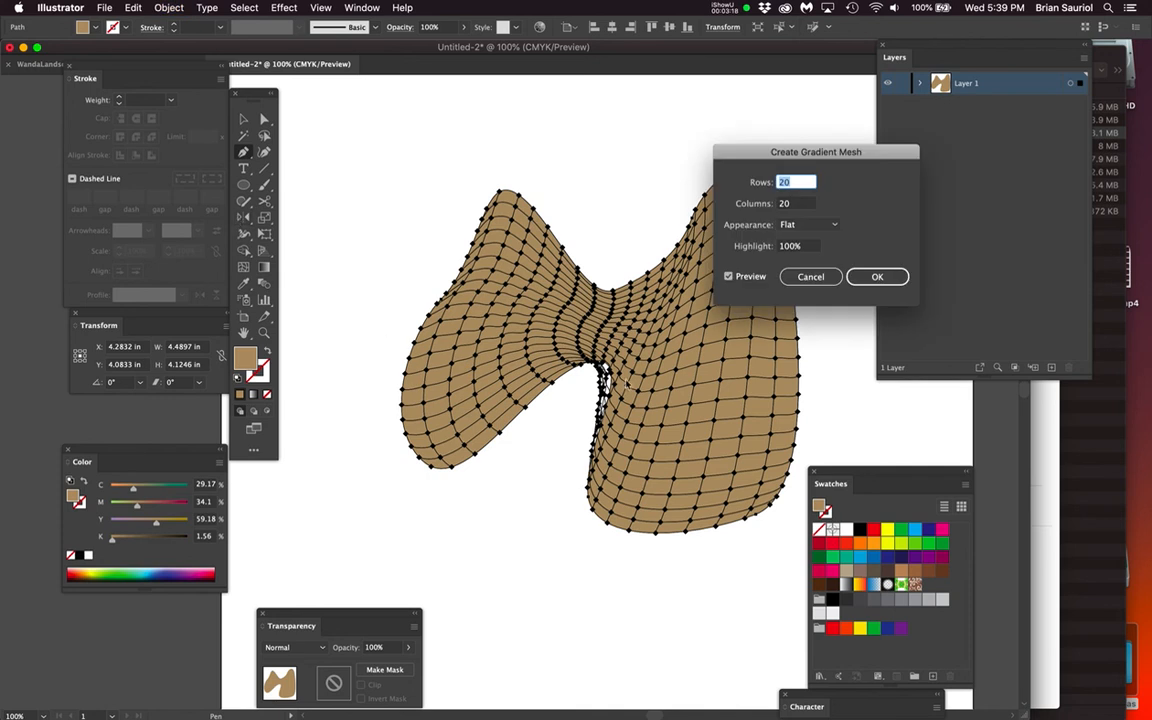
left_click(763, 182)
type("10")
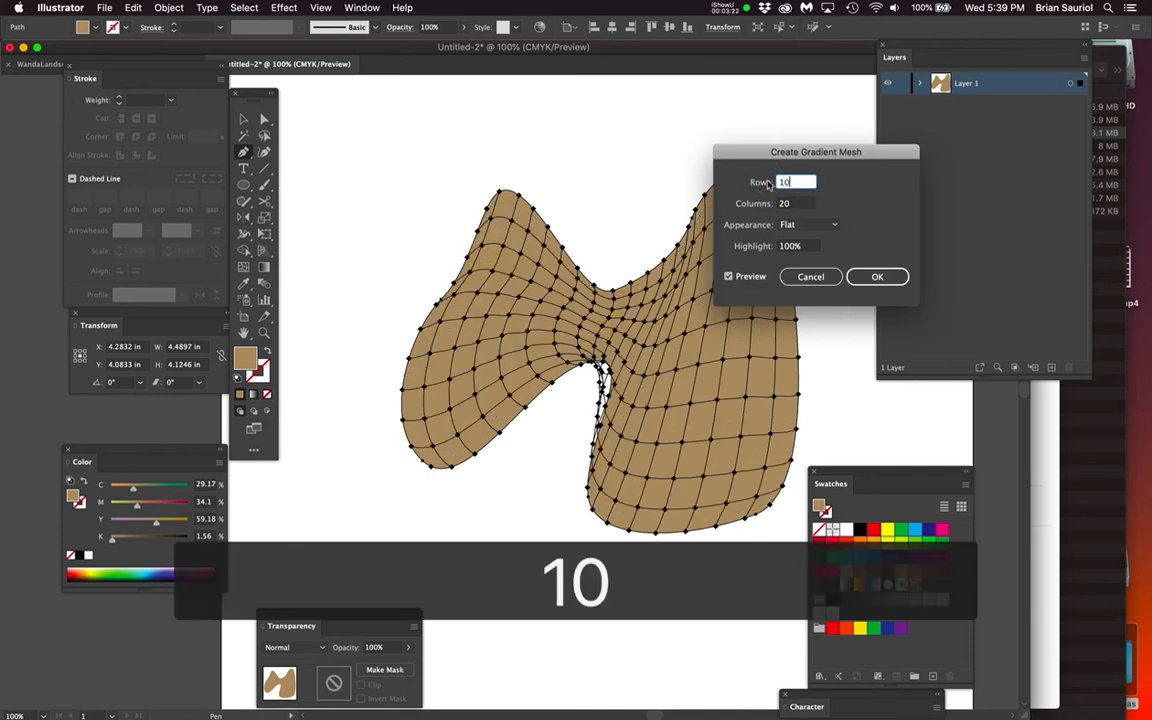
key("Tab")
type("10")
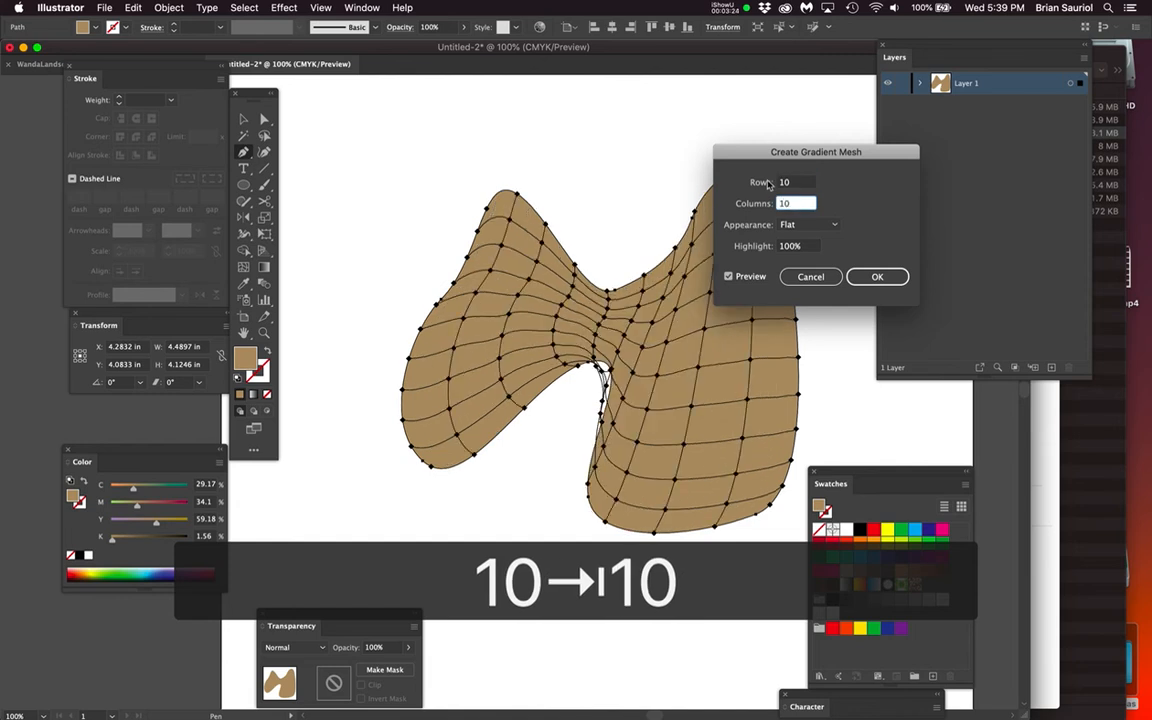
left_click(877, 276)
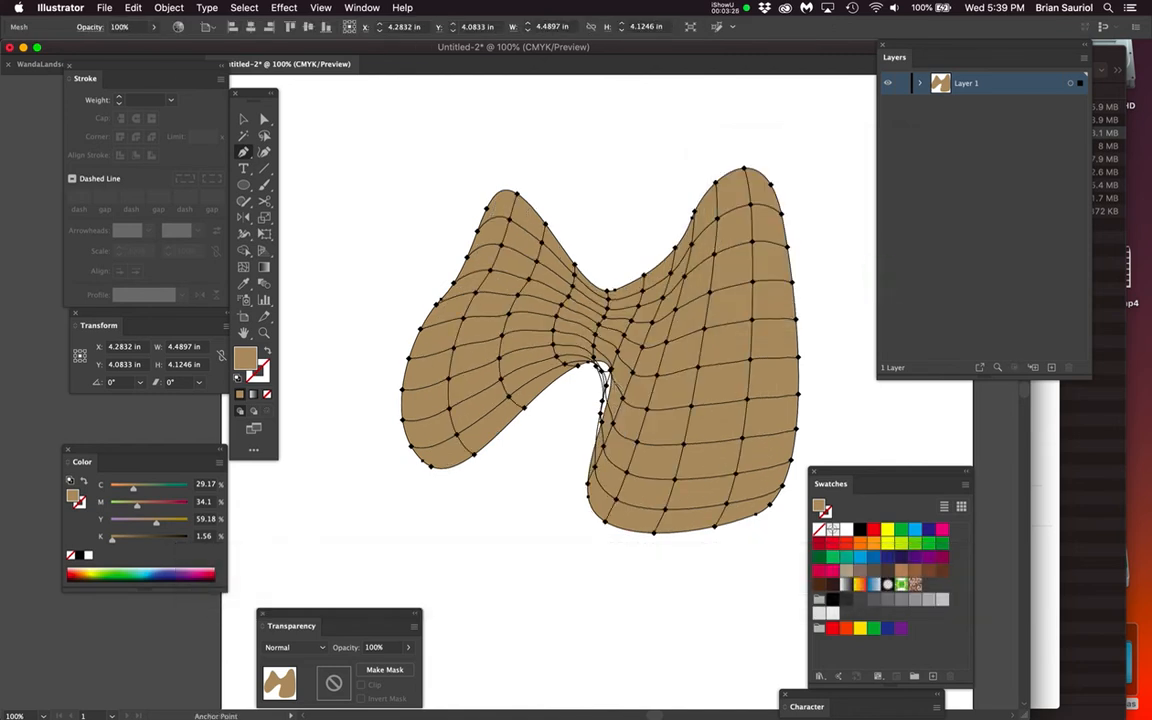
Examine the mesh lines around the shape's lower notch and undo the 10 by 10 gradient mesh
key("super+equal")
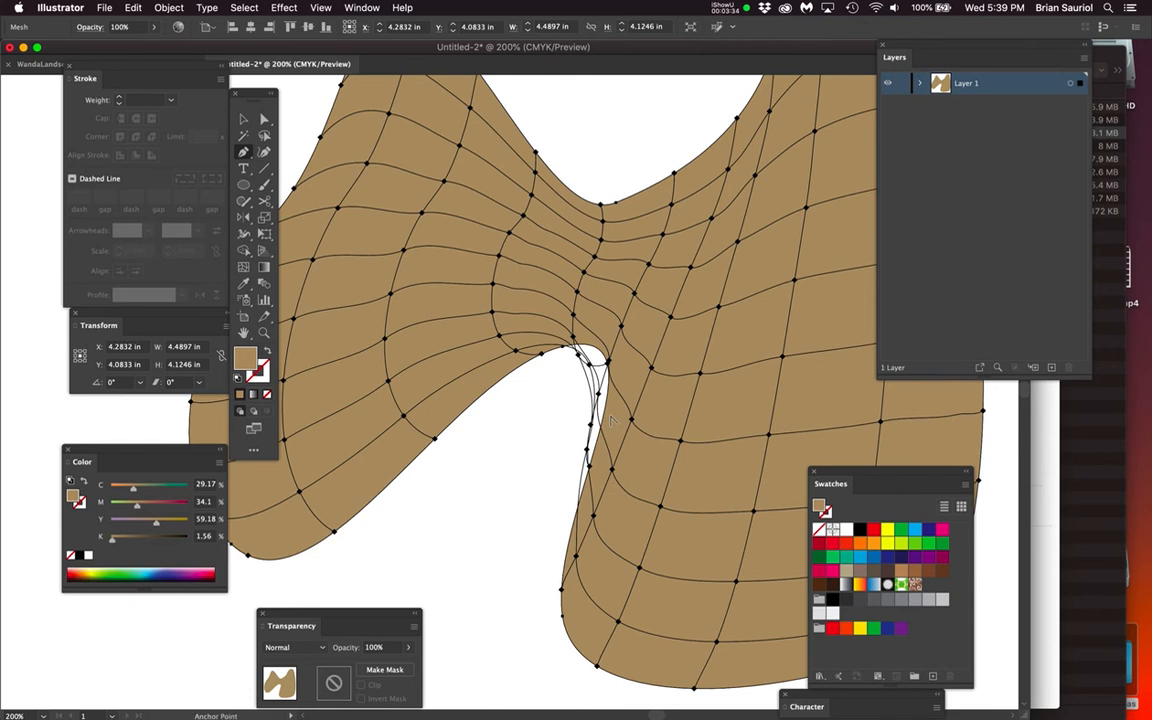
scroll(611, 421, "down", 1)
key("super+z")
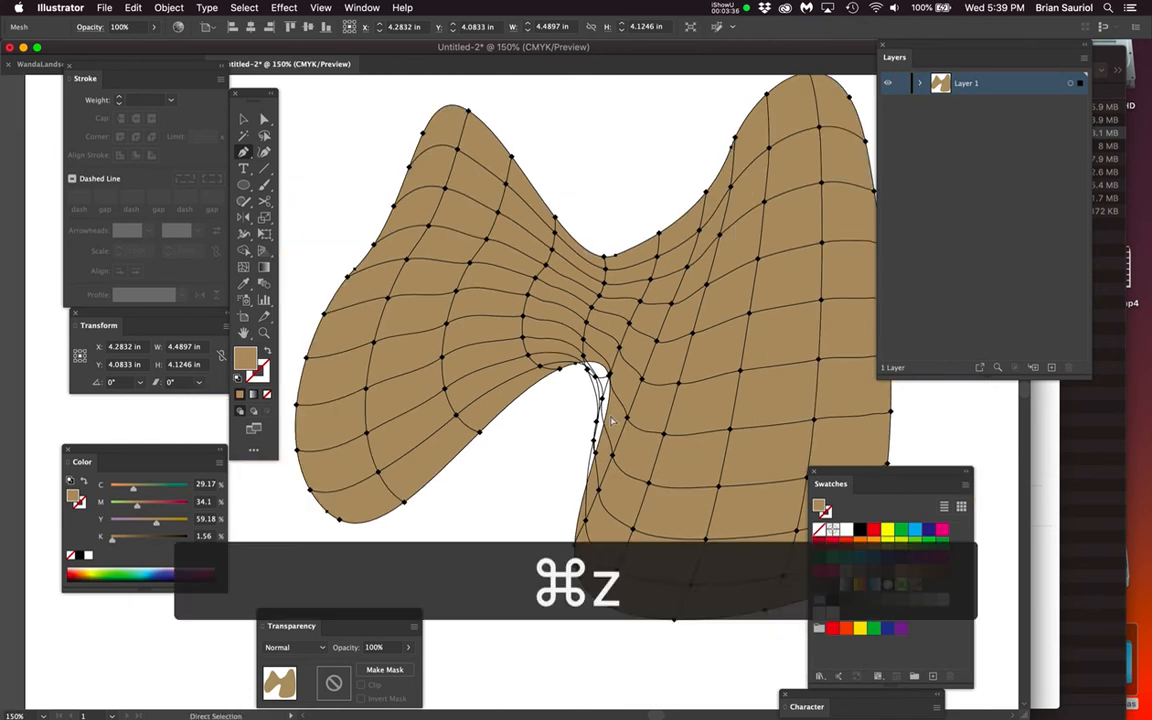
Try a gradient mesh with 2 columns on the M-shaped path and undo it
left_click(168, 8)
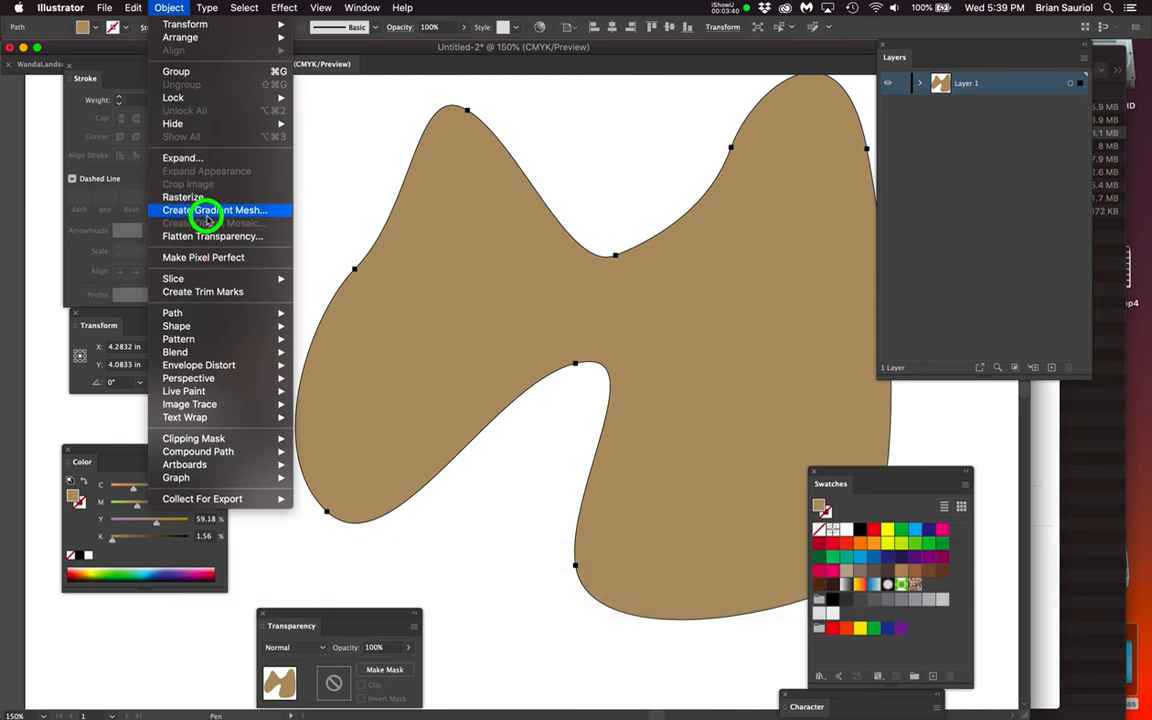
left_click(205, 210)
left_click(770, 204)
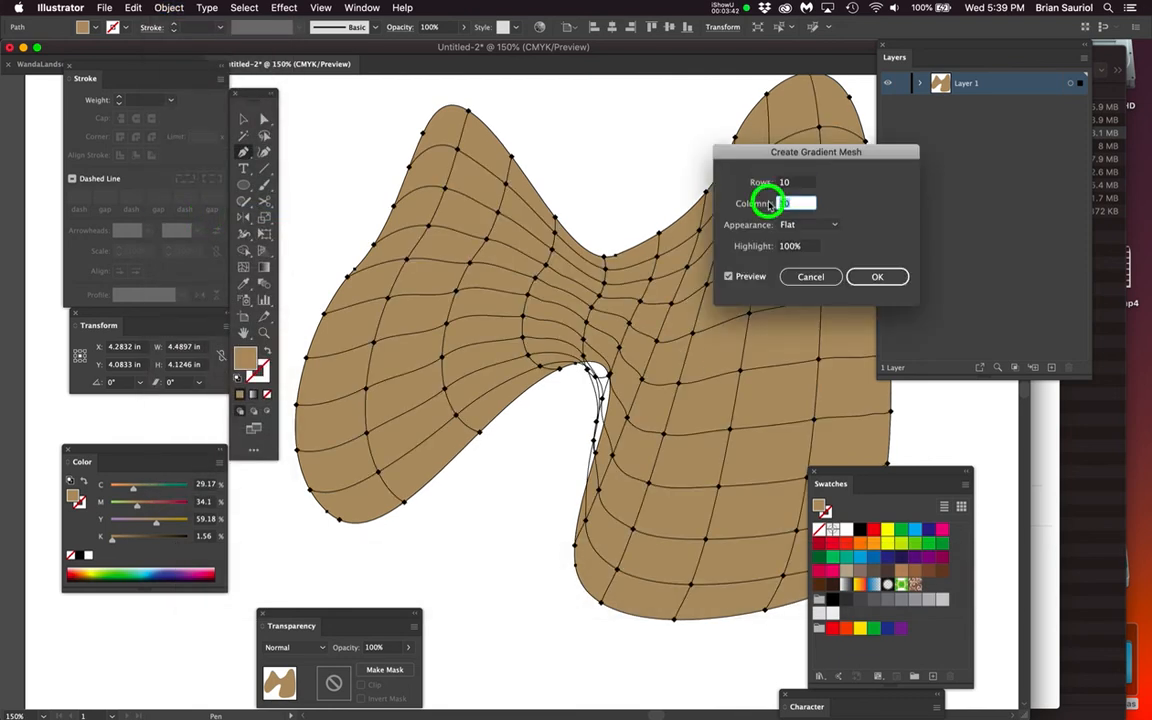
type("2")
key("Tab")
key("2")
left_click(855, 276)
key("super+z")
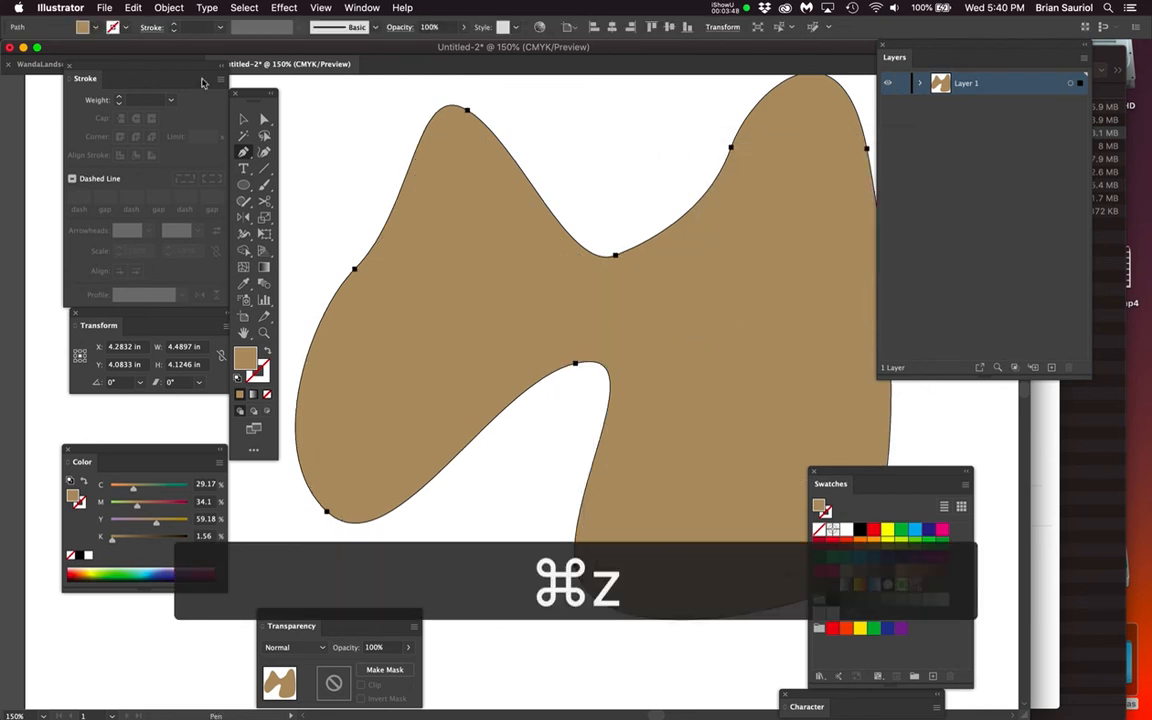
Create a flat gradient mesh with 2 rows and 2 columns on the M-shaped path
left_click(169, 7)
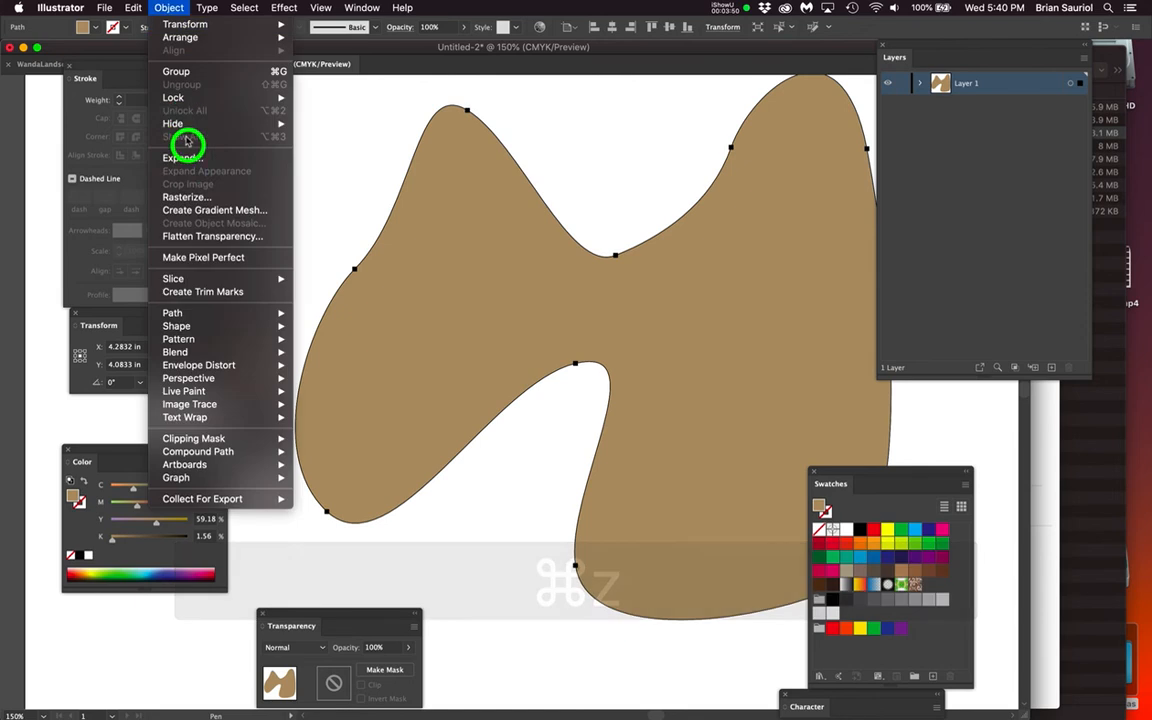
left_click(200, 211)
left_click(772, 181)
type("2")
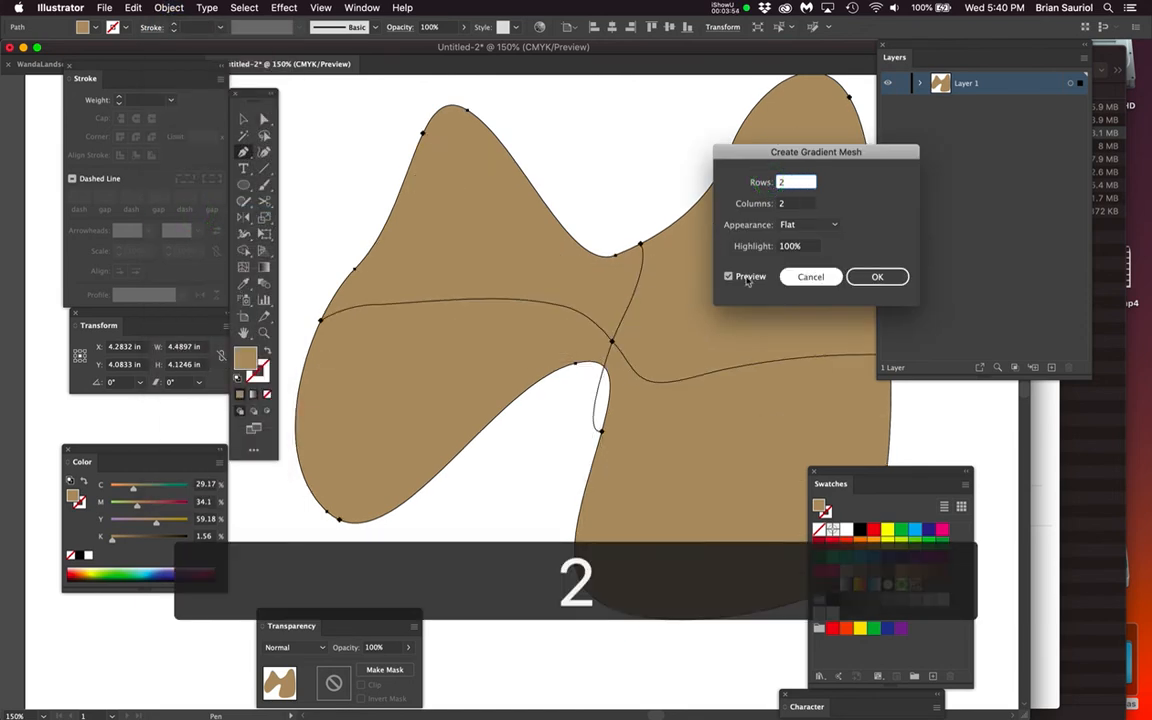
left_click(866, 277)
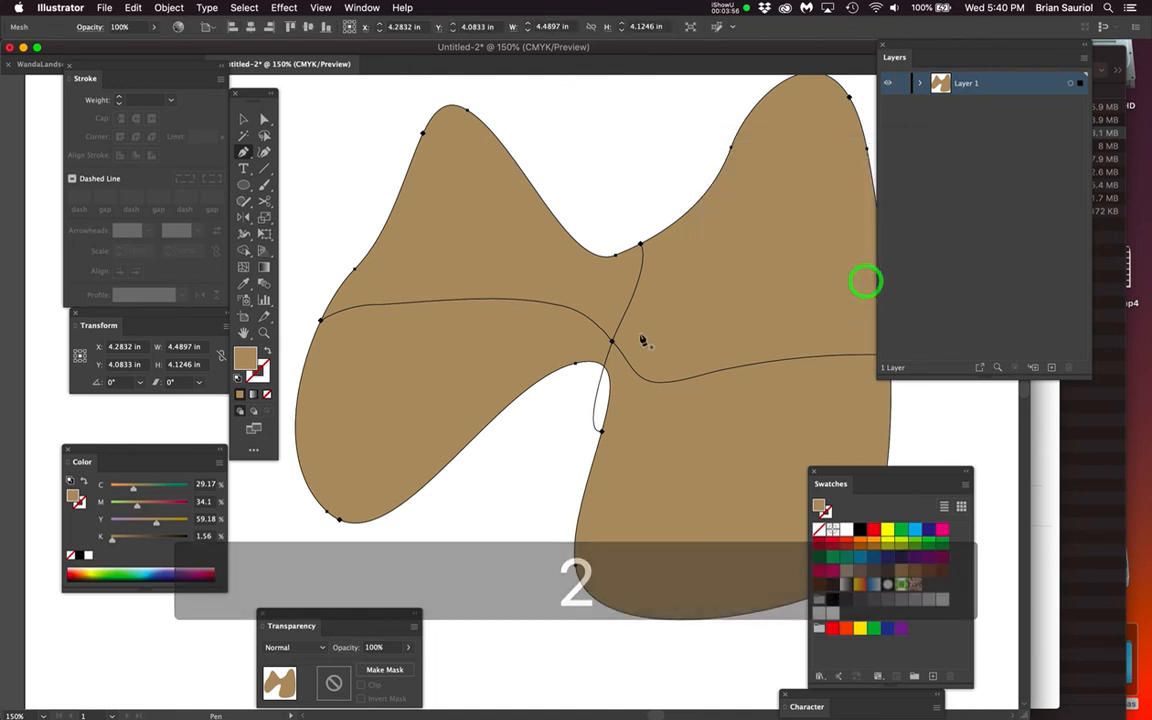
Move the central mesh point away from the notch and adjust the nearby direction handles so the mesh lines stay inside the shape
key("space")
left_click_drag(645, 384, 600, 351)
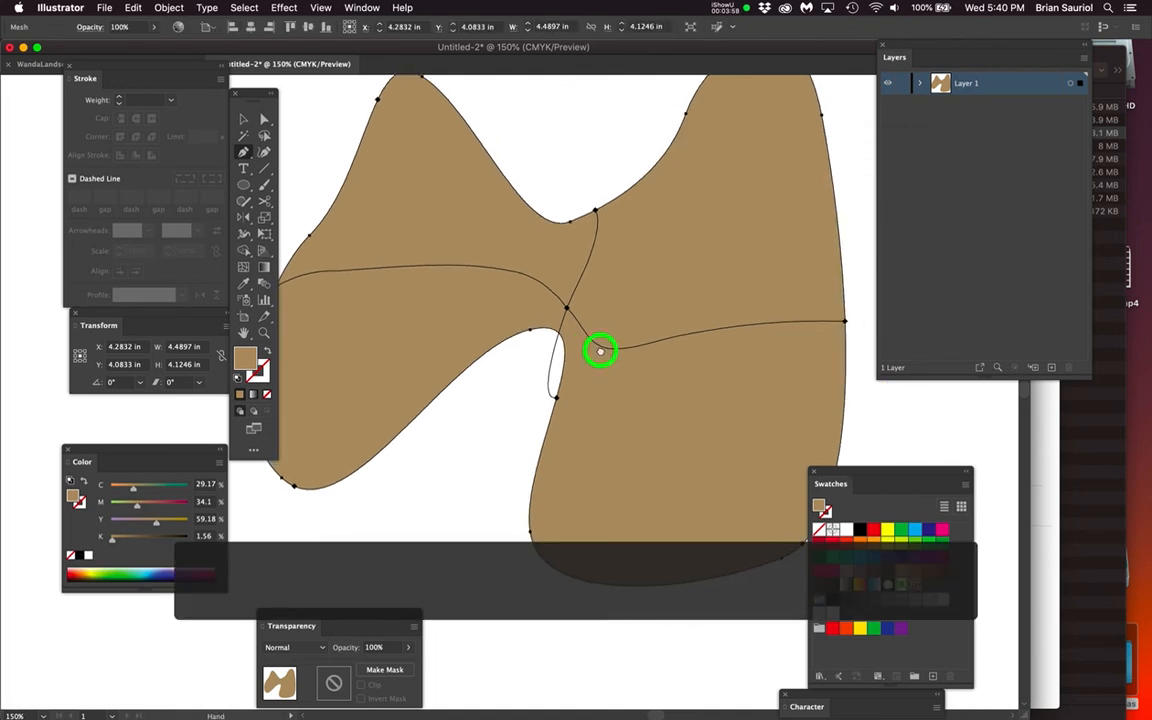
left_click(566, 309, "super")
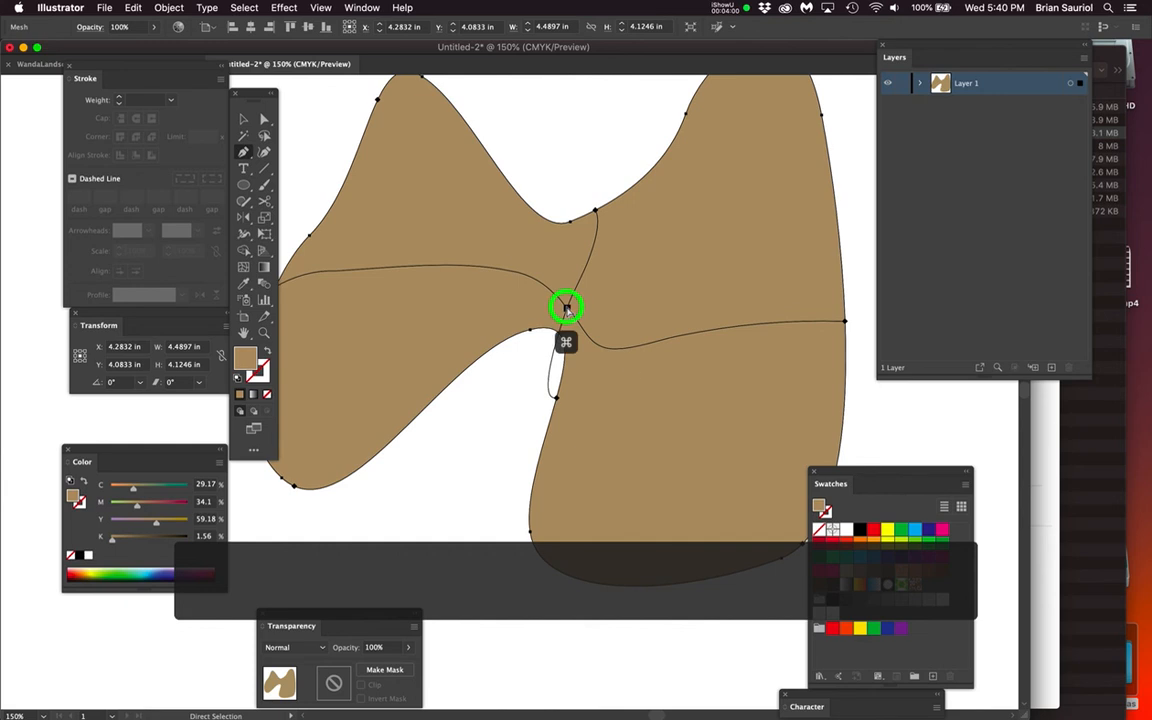
left_click_drag(566, 309, 591, 293)
left_click_drag(513, 417, 602, 383)
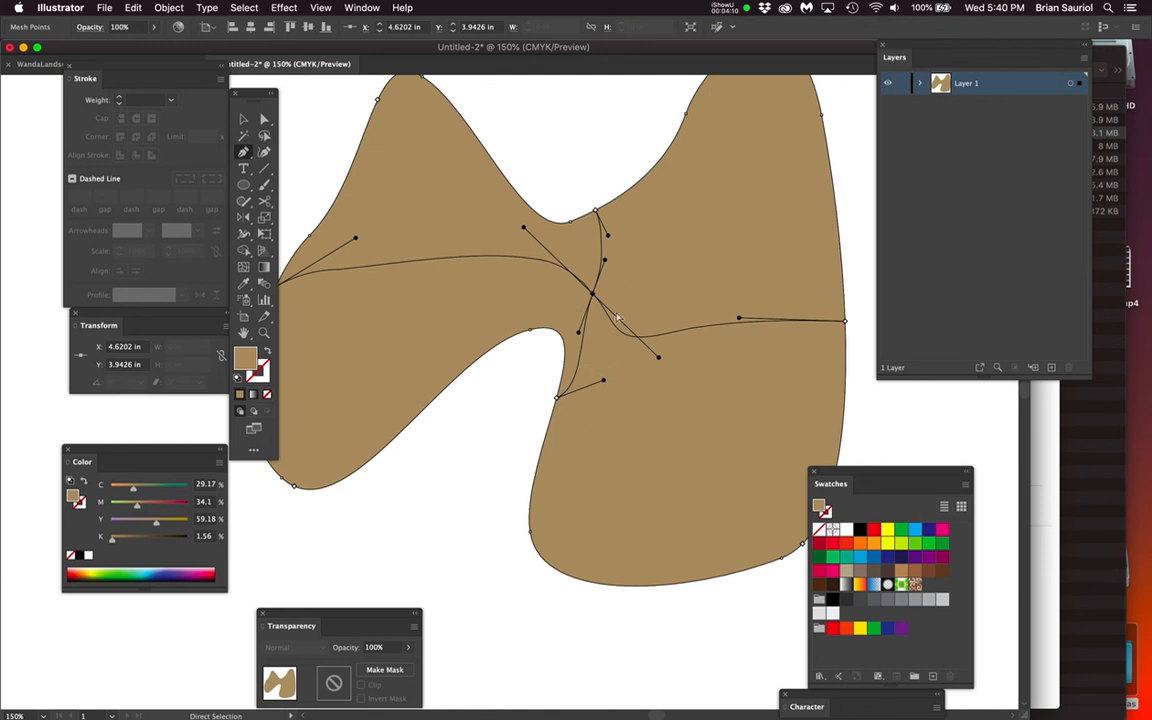
left_click_drag(657, 360, 622, 290)
Delete the mesh patch in the shape's upper-right lobe, and delete the entire M-shaped object
key("super+minus")
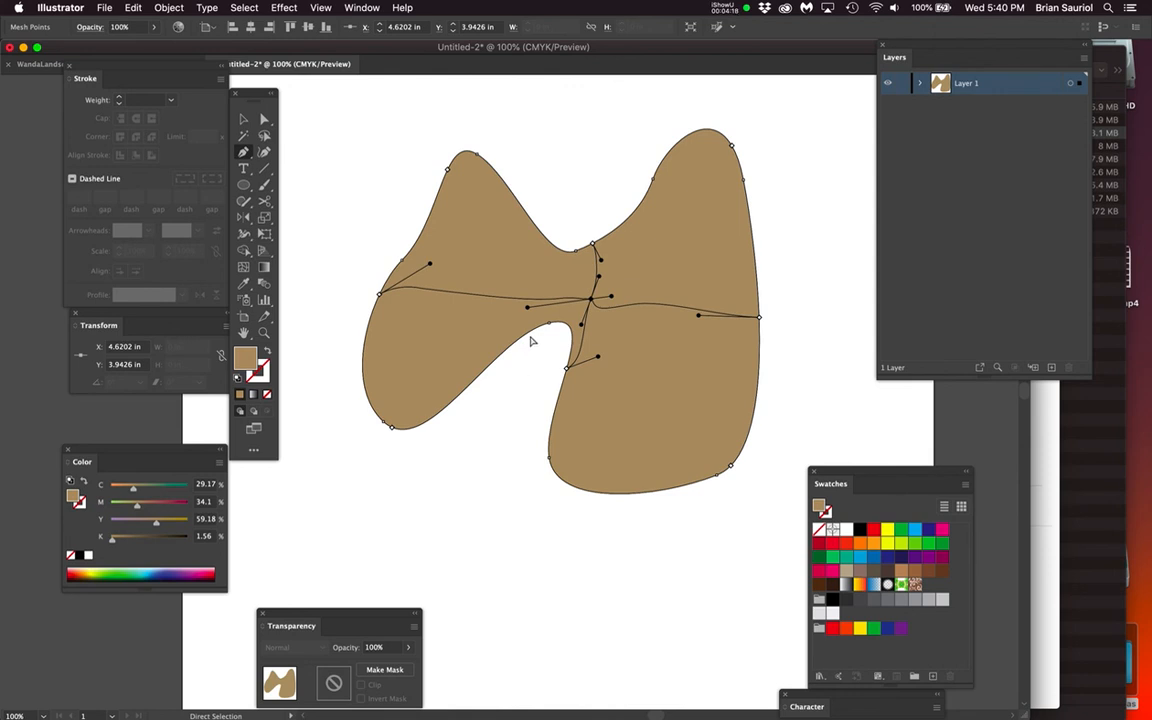
left_click(170, 7)
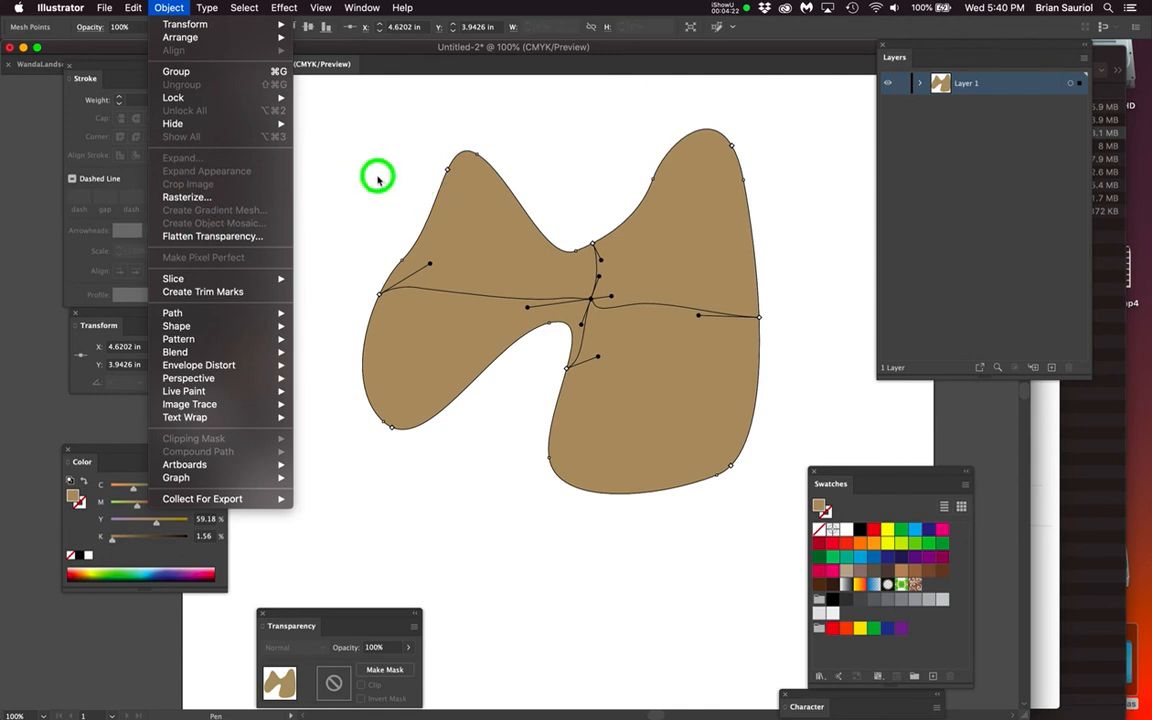
left_click(378, 178)
left_click(688, 287, "super")
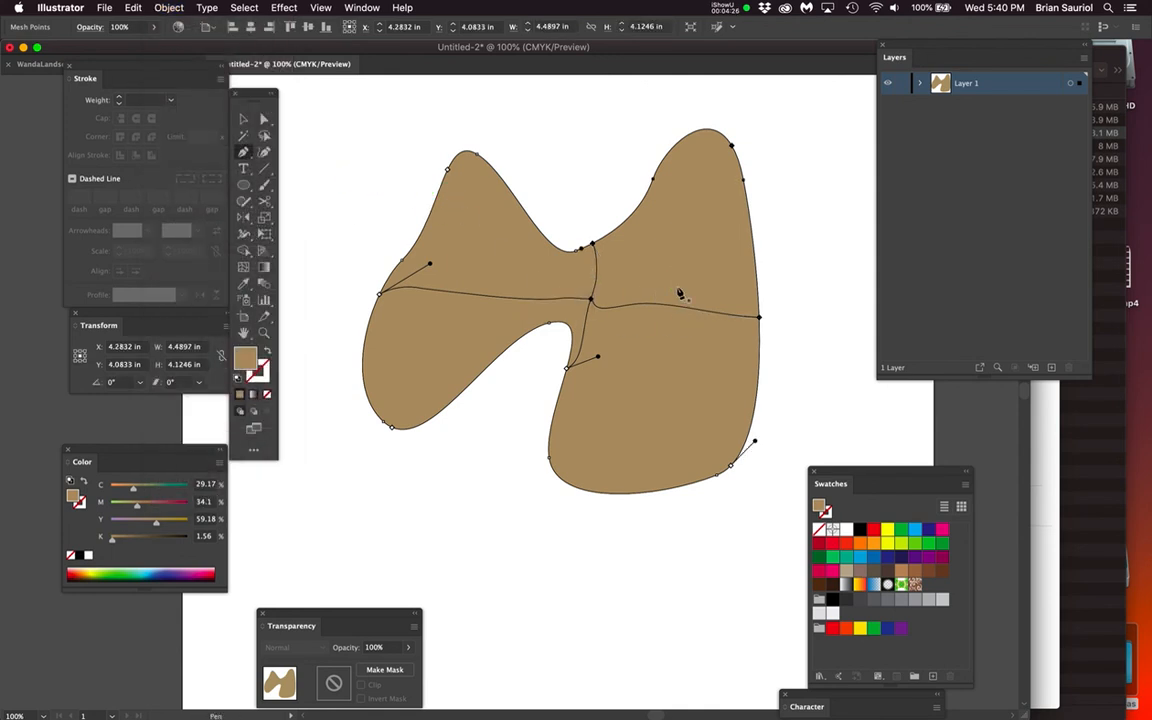
key("Delete")
left_click(678, 289, "alt+super")
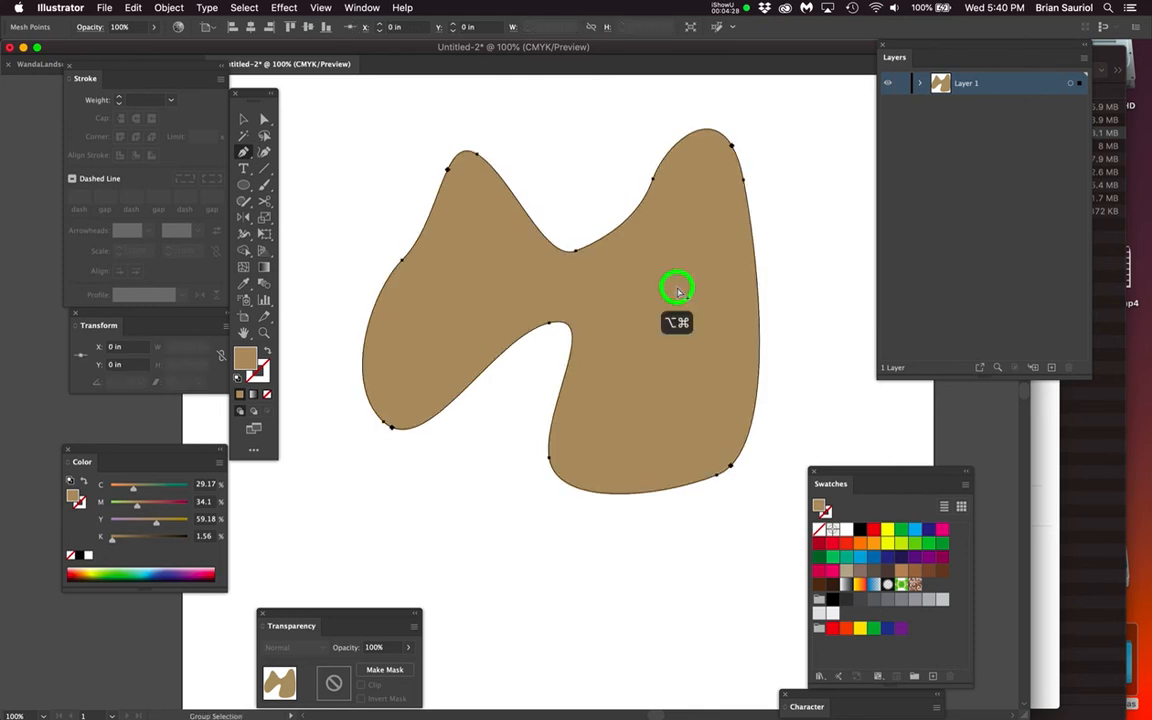
key("Delete")
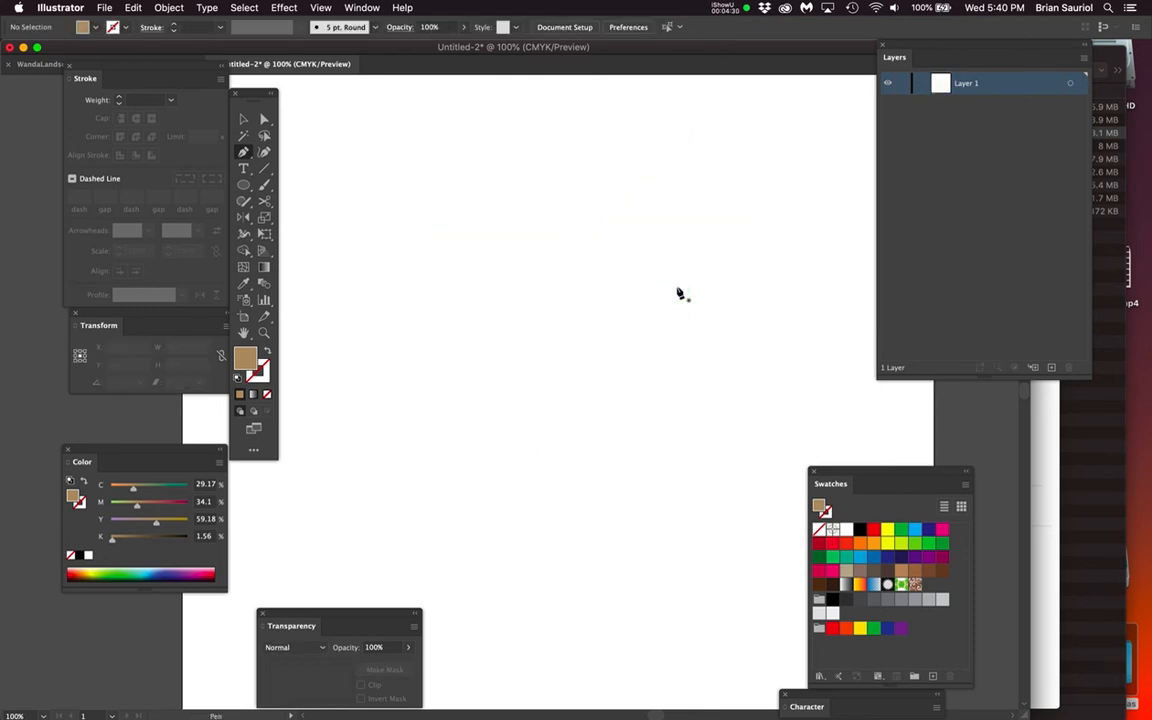
Draw a tan circle about 3.22 in wide and create a flat gradient mesh with 8 rows and 8 columns on it
key("l")
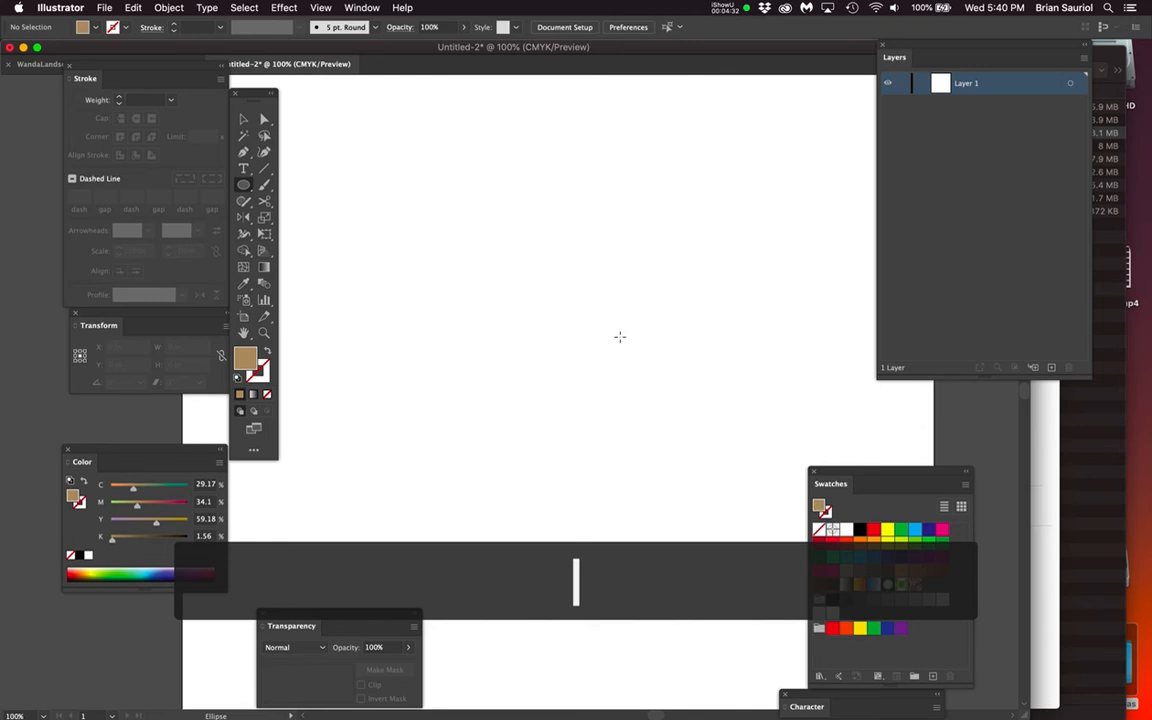
left_click_drag(532, 308, 610, 451)
left_click(167, 7)
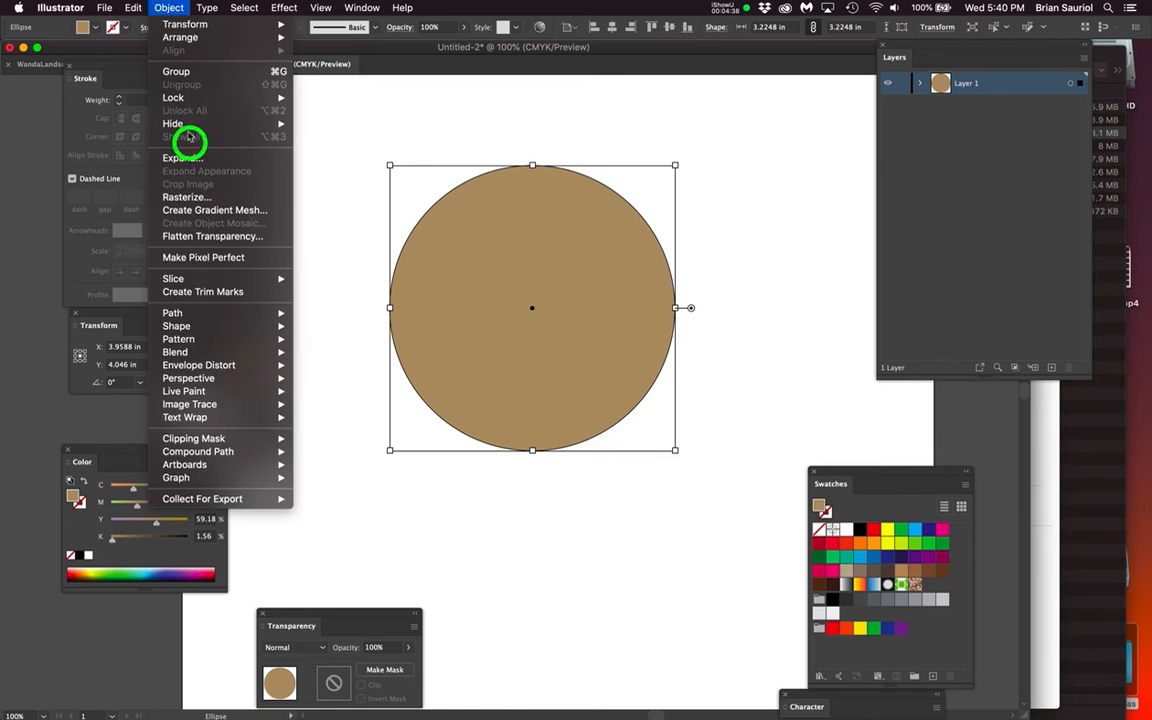
left_click(214, 211)
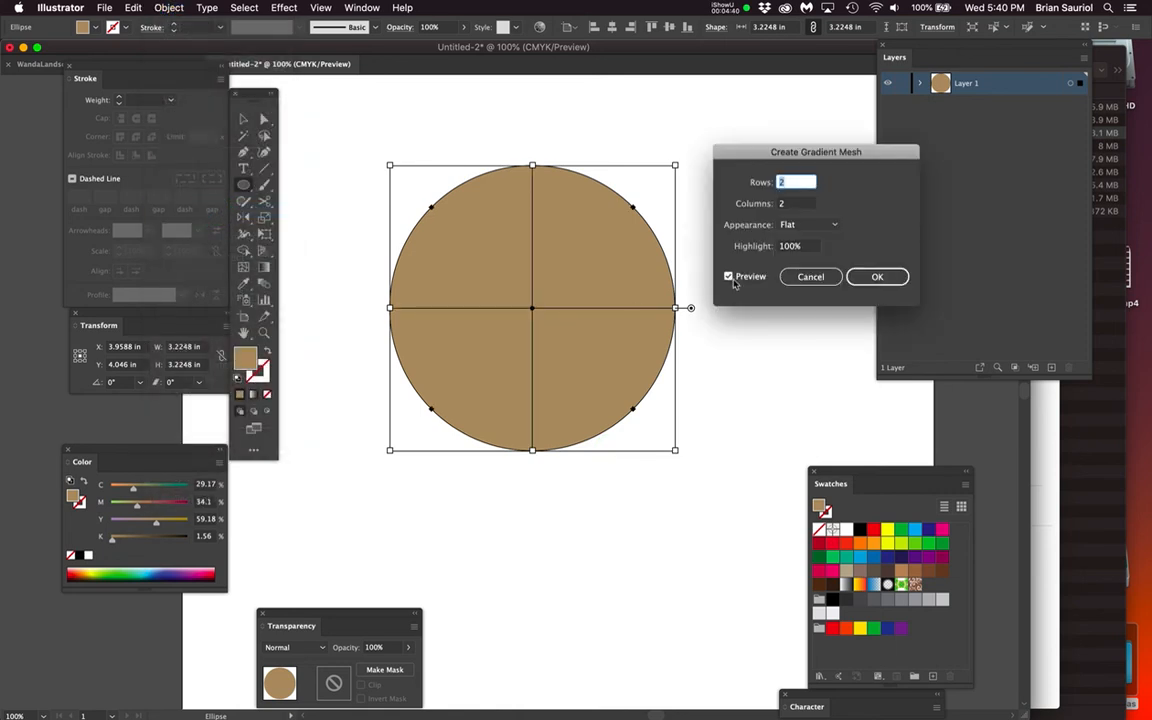
left_click(766, 182)
type("8")
key("Tab")
type("q8")
left_click(752, 200)
type("8")
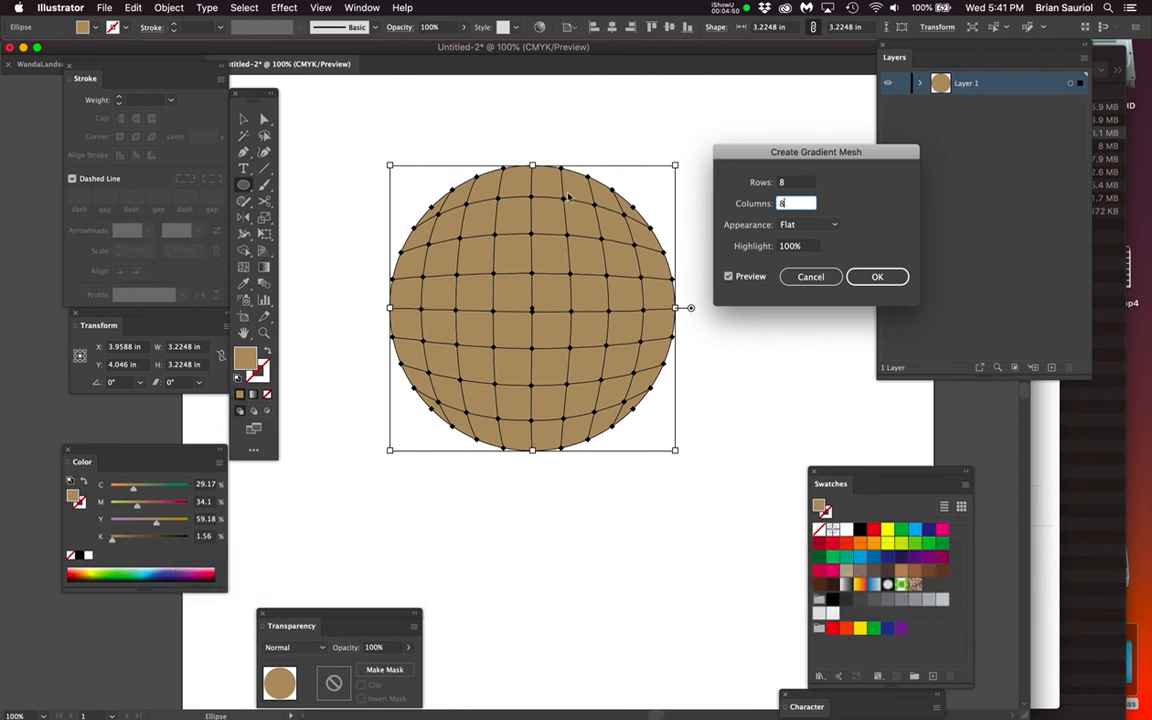
left_click(884, 277)
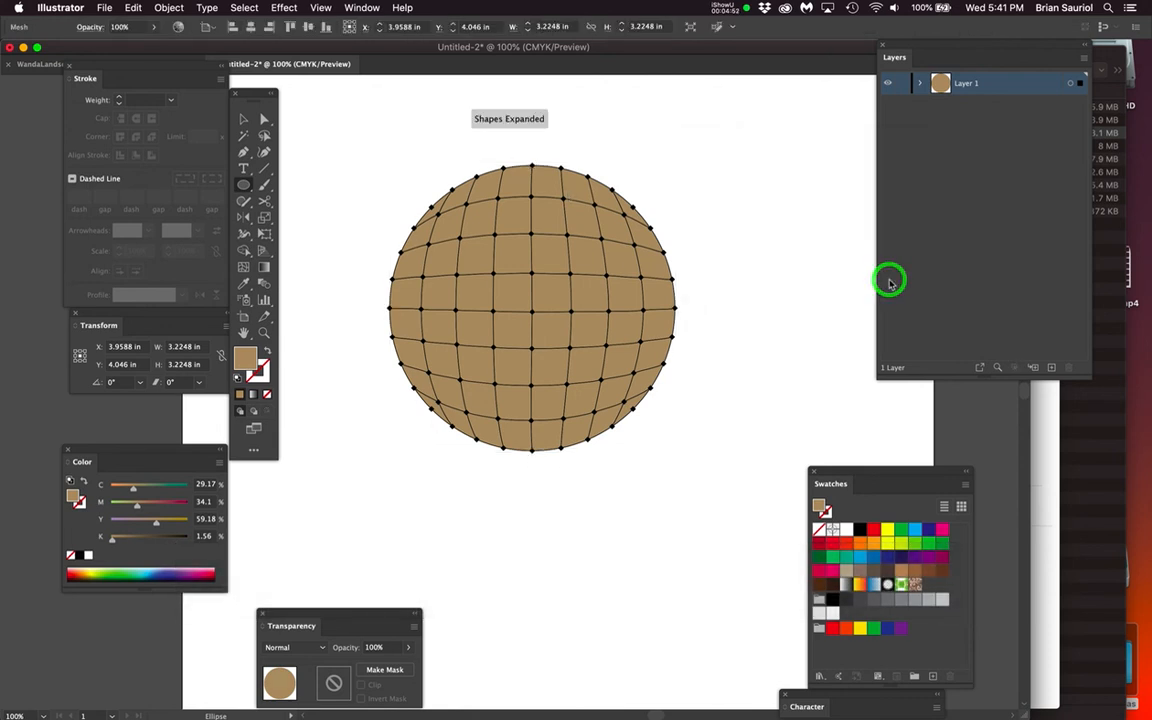